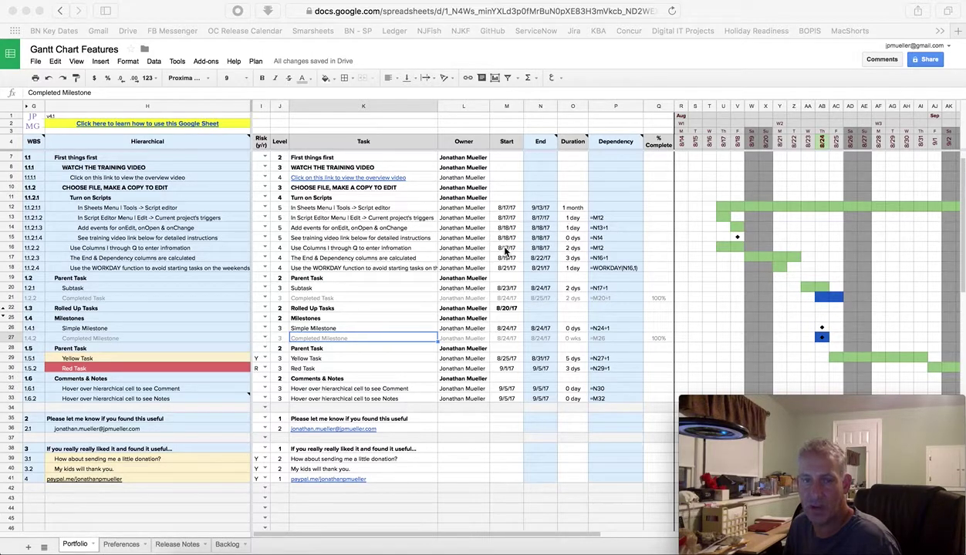
- Select the first task's start date cell in the Gantt chart
click(506, 209)
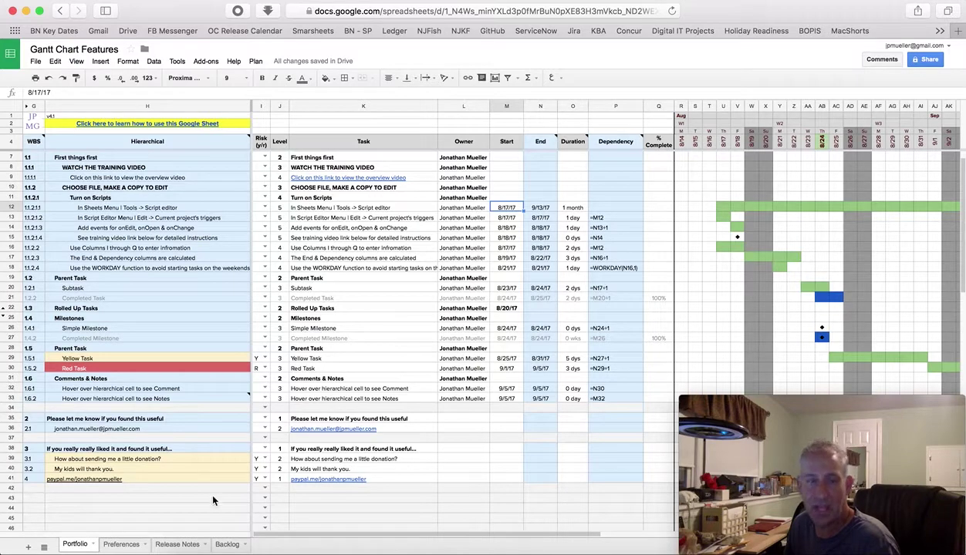
- In Preferences, change the Gantt time interval unit from Dys to Wks
click(121, 545)
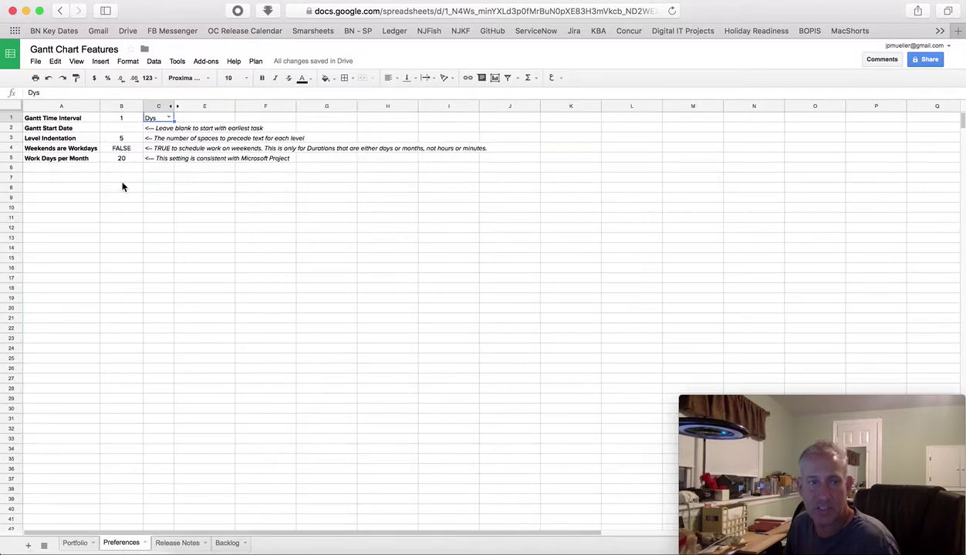
click(111, 117)
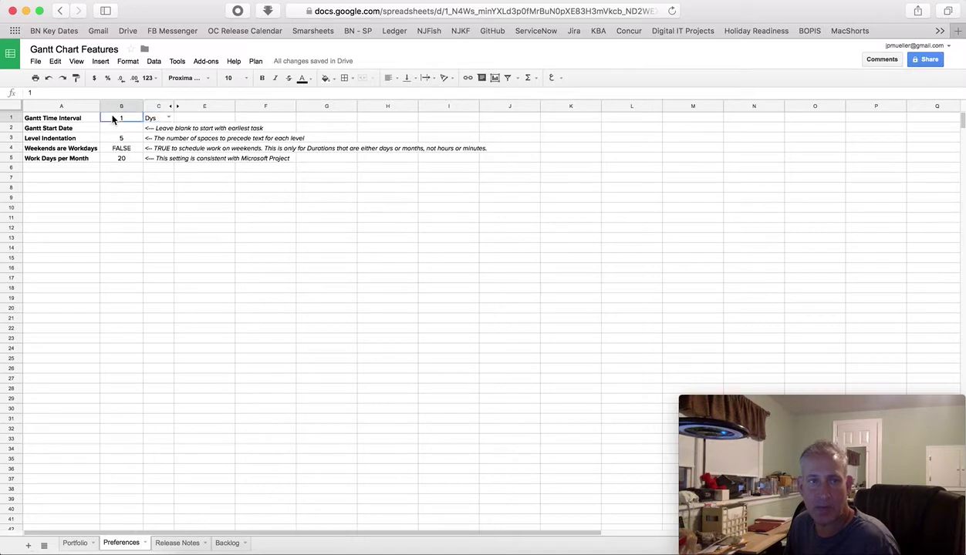
click(169, 118)
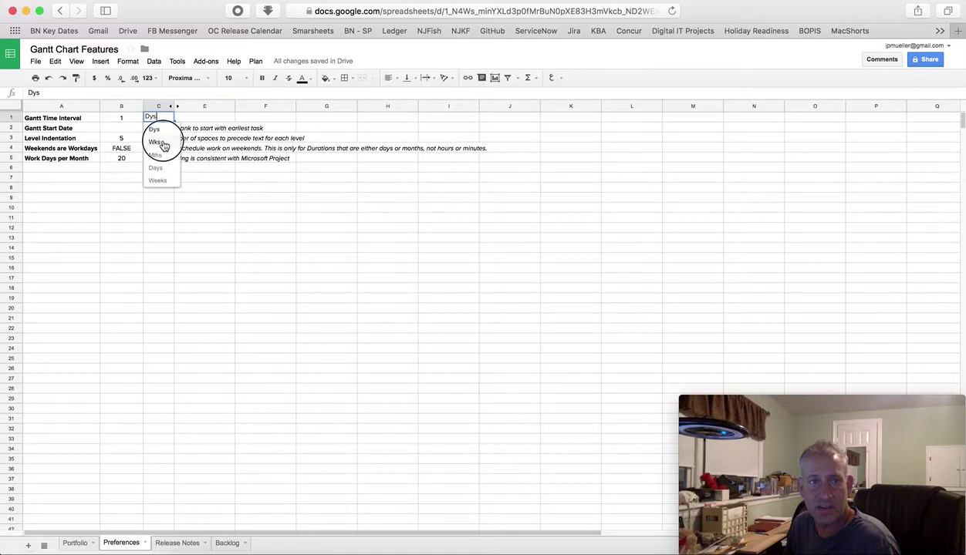
click(166, 141)
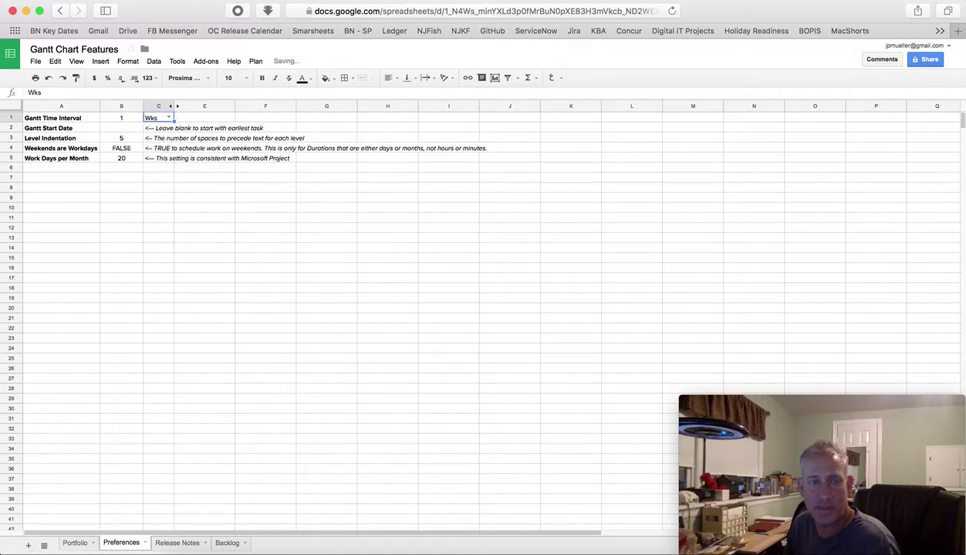
- Back on the Portfolio chart, zoom in and dismiss the column note
click(77, 544)
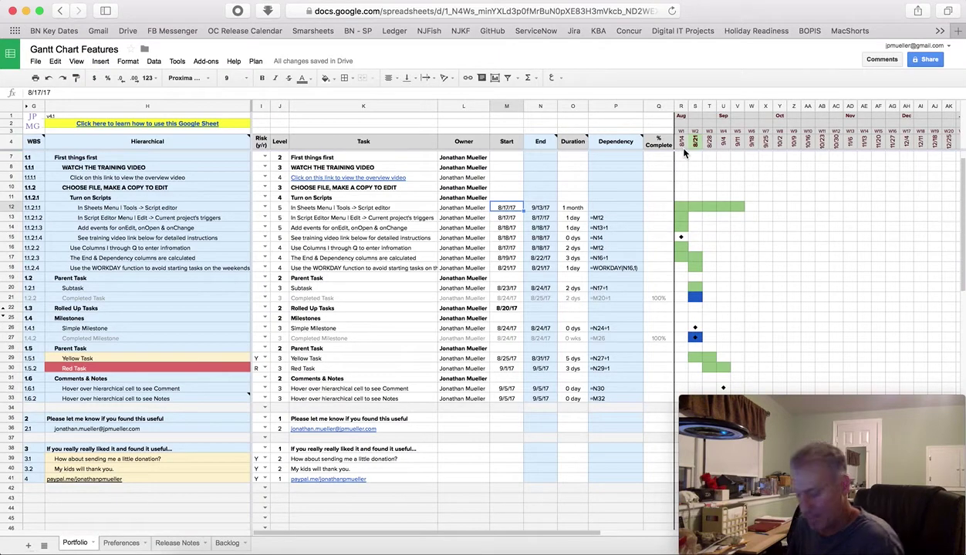
key(super+plus)
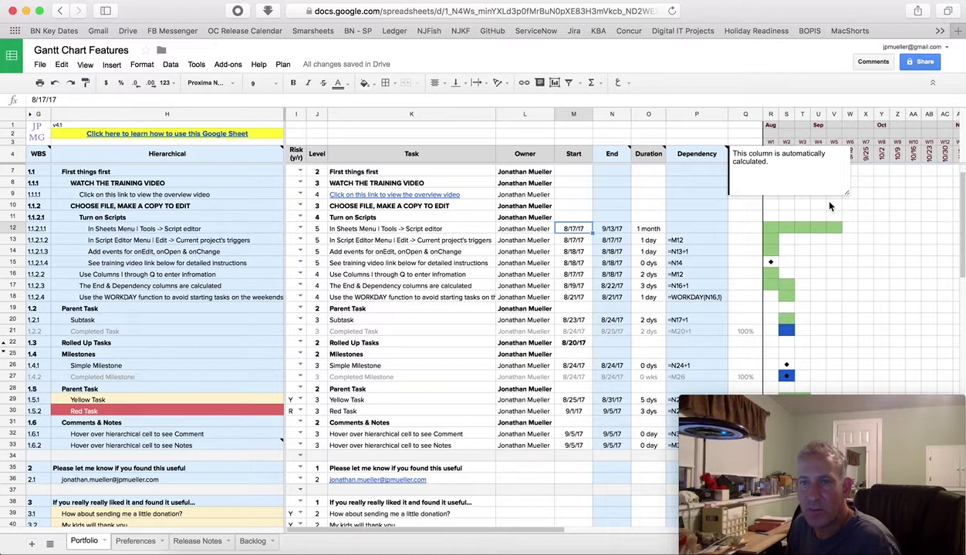
click(813, 216)
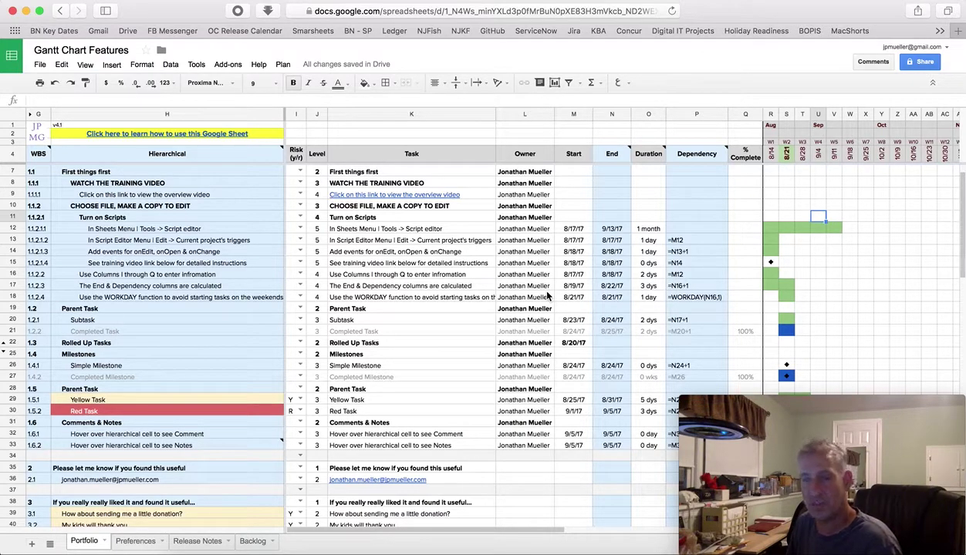
- Enter 2 as the Gantt Time Interval and check the two-week Portfolio timeline
click(144, 539)
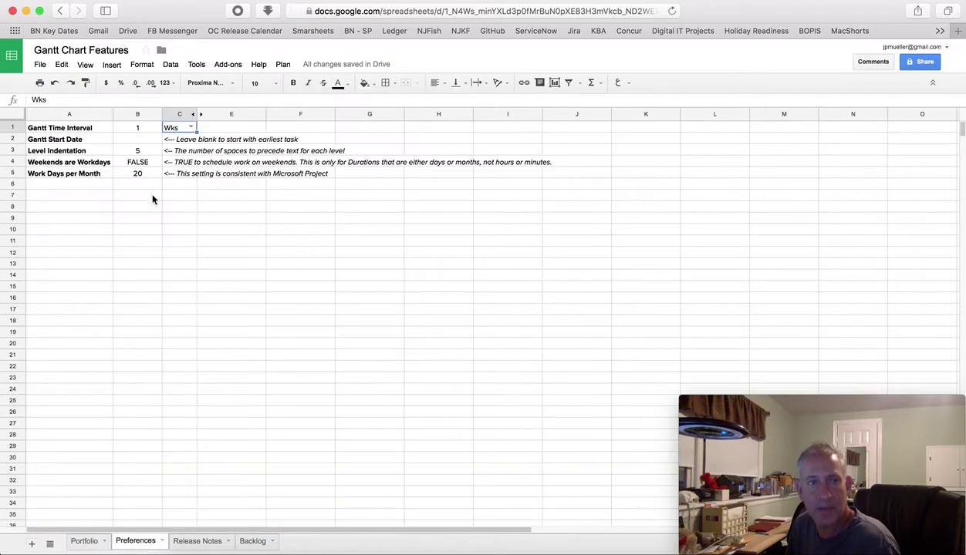
click(148, 130)
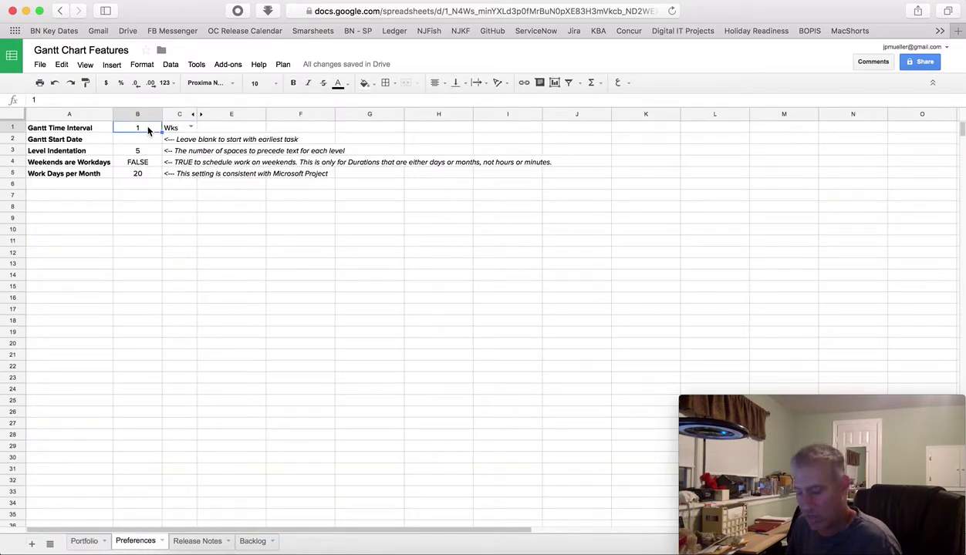
text(2)
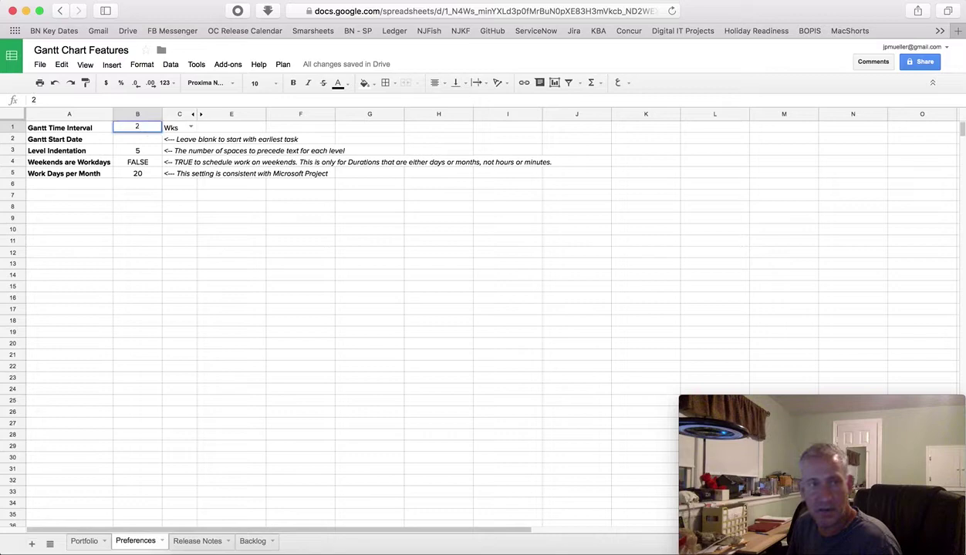
key(Return)
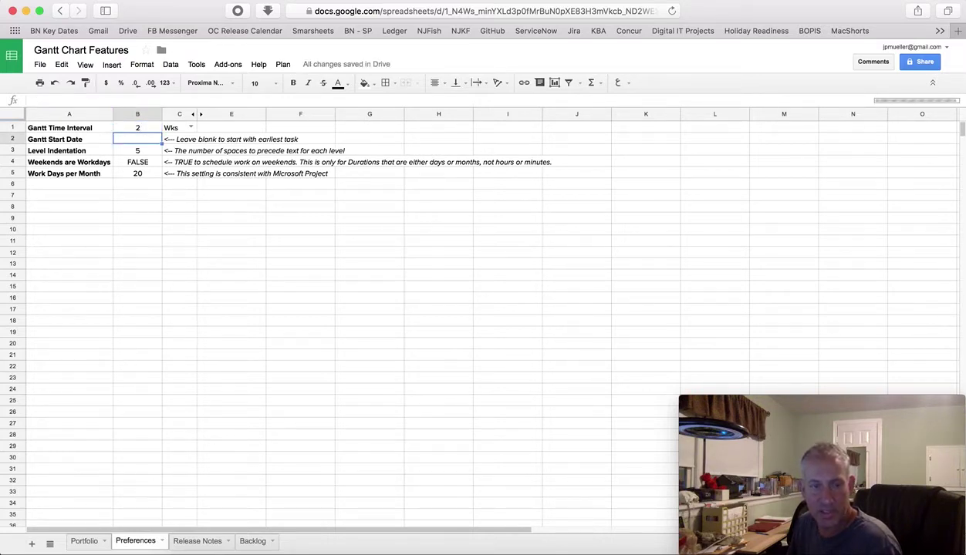
click(83, 541)
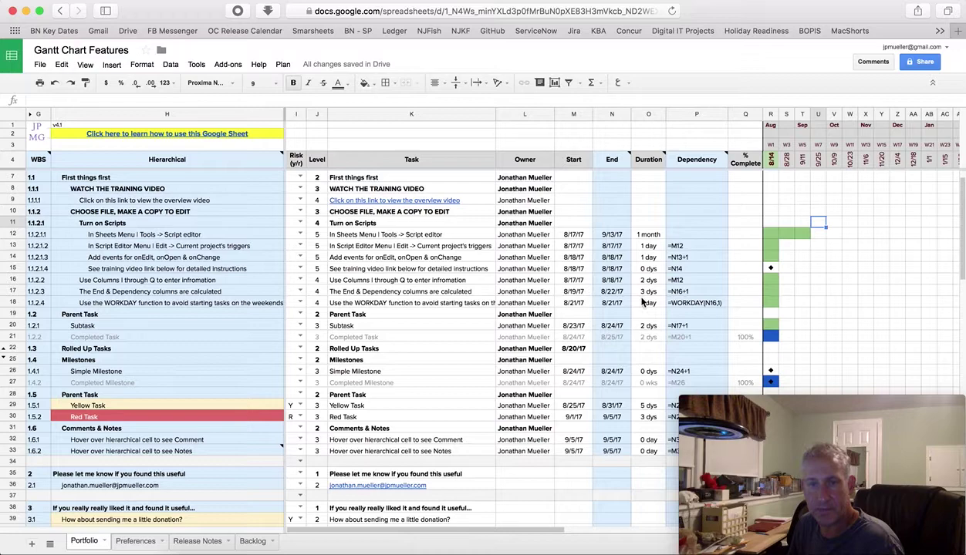
- Reset the Gantt Time Interval to 1 Dys and review the daily Portfolio timeline
click(153, 544)
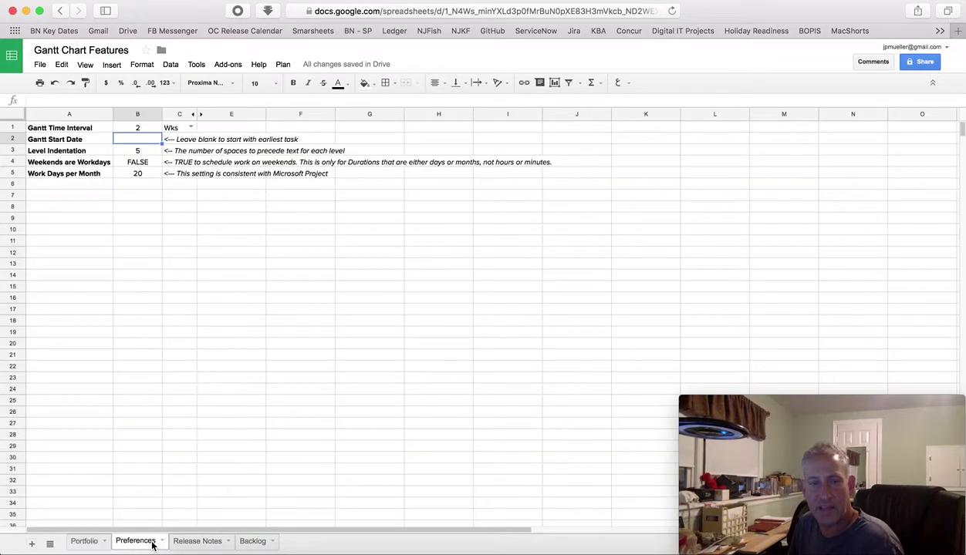
click(141, 128)
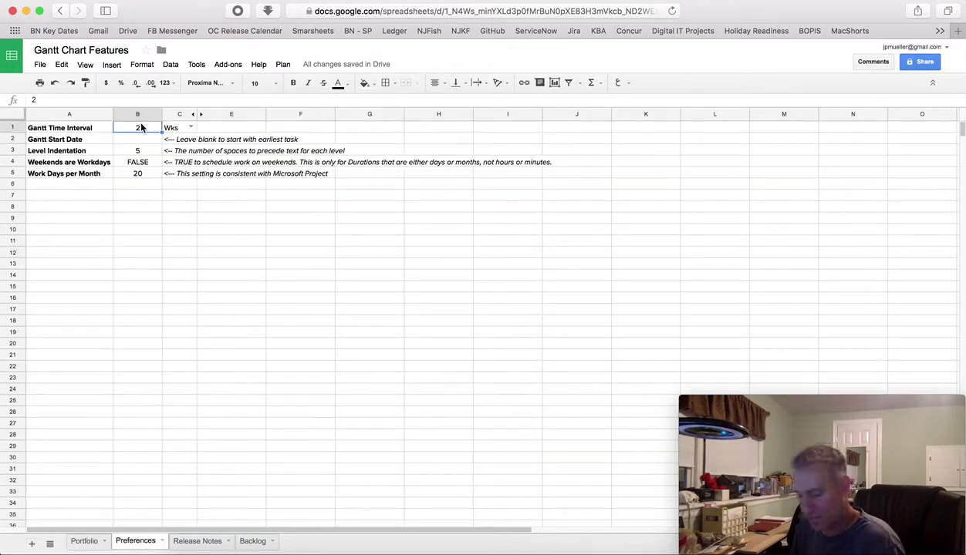
text(1)
key(Tab)
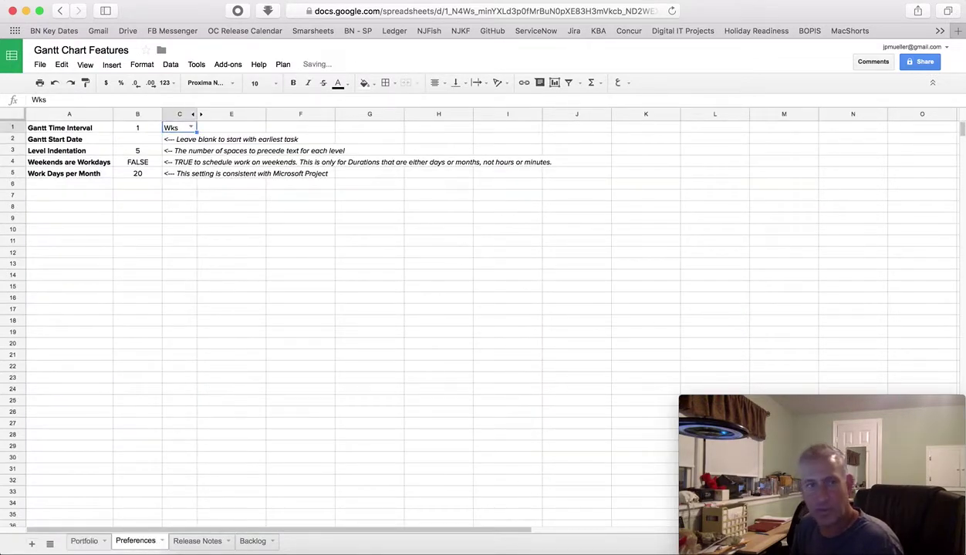
click(192, 125)
click(187, 154)
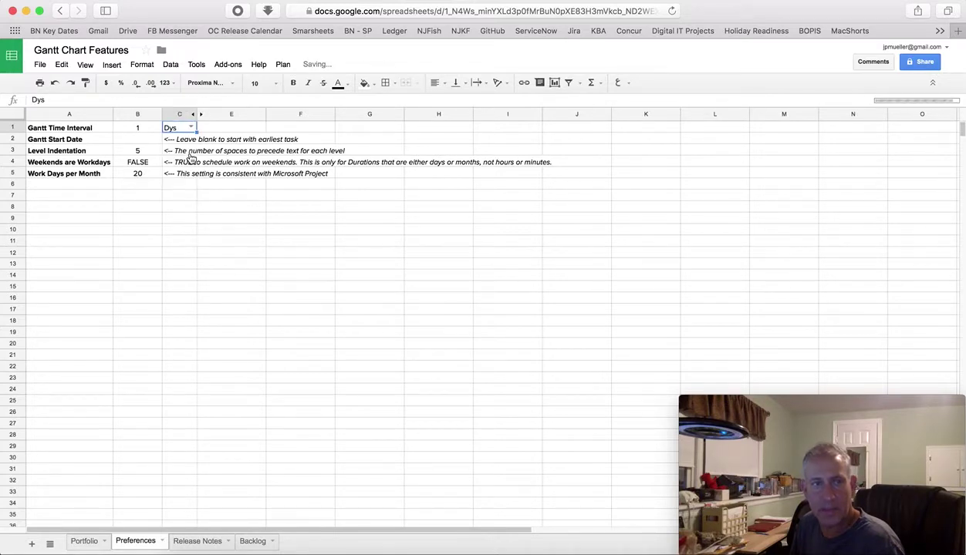
click(141, 142)
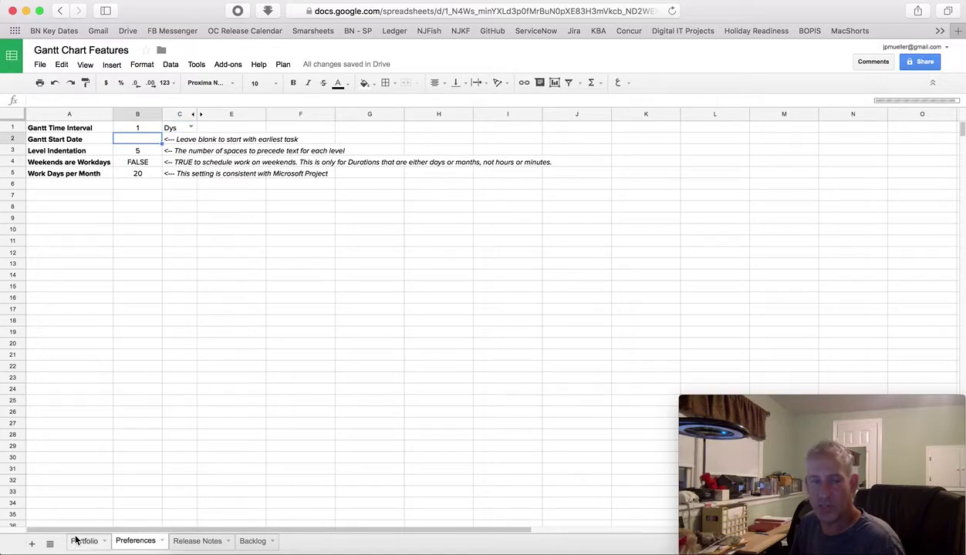
click(77, 540)
scroll(771, 176, right, 8)
scroll(772, 176, up, 1)
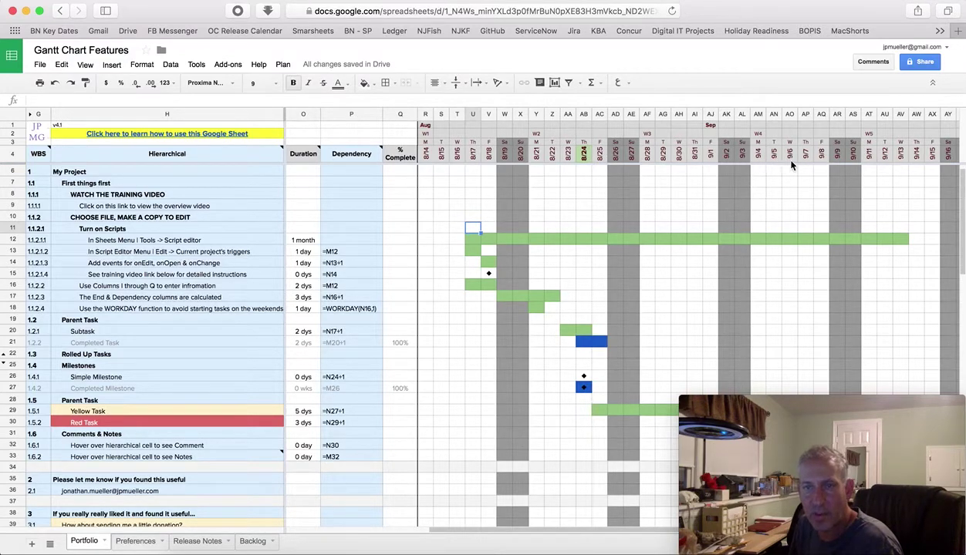
- Set the Gantt Start Date in Preferences to 9/6
click(147, 545)
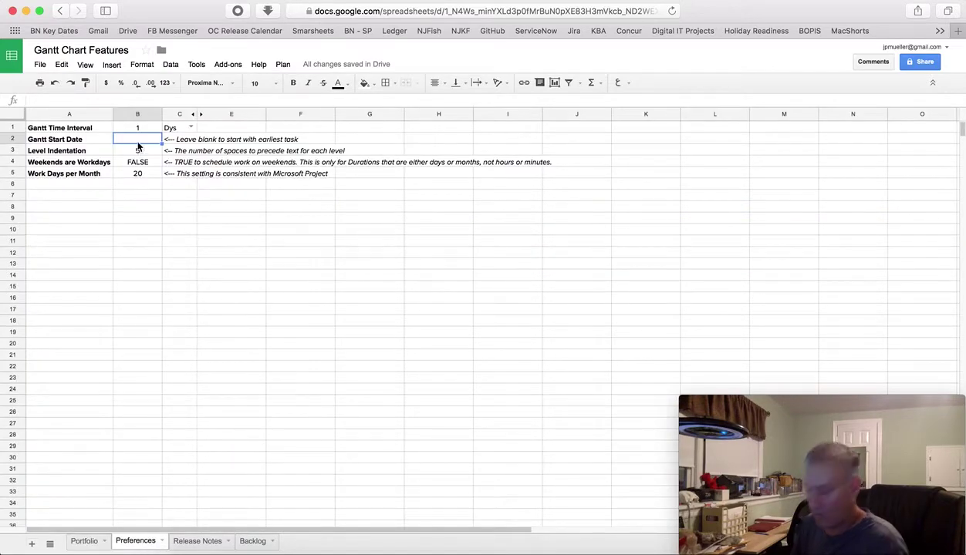
text(9/6)
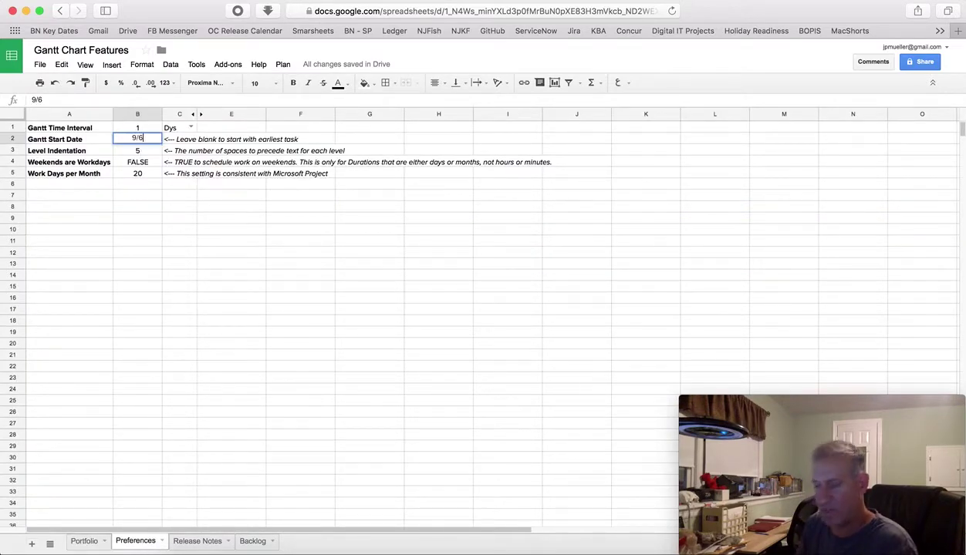
key(Return)
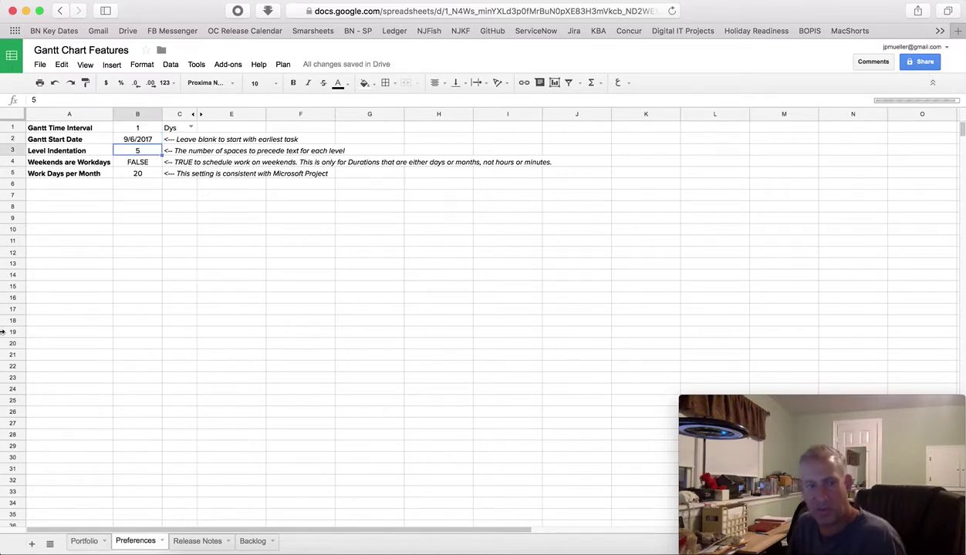
click(98, 543)
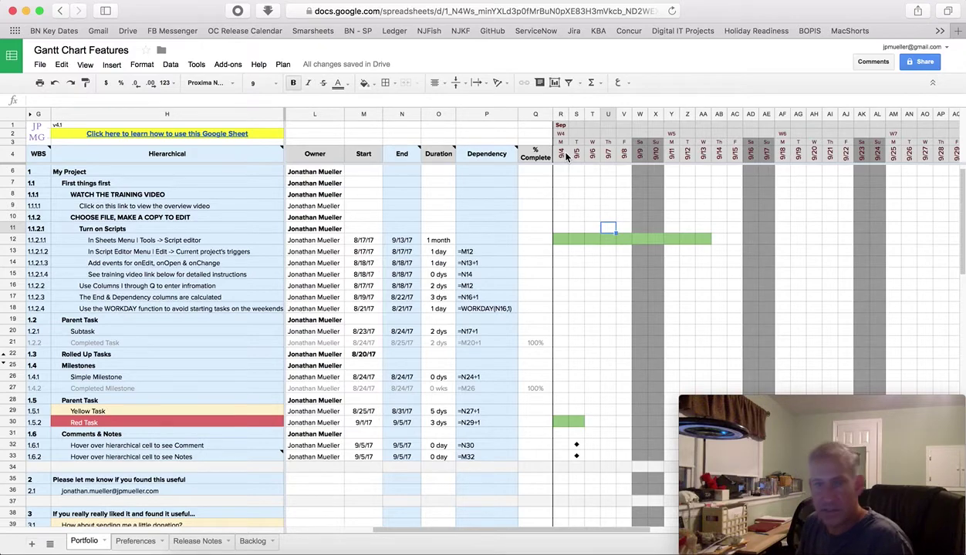
- Inspect the week-number and month header formulas, then zoom out to show more dates
key(super+equal)
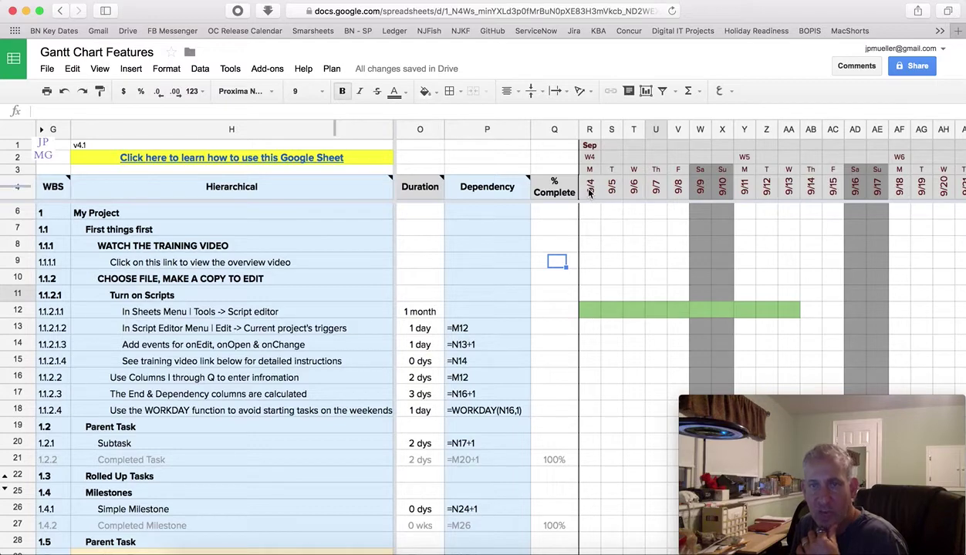
click(589, 159)
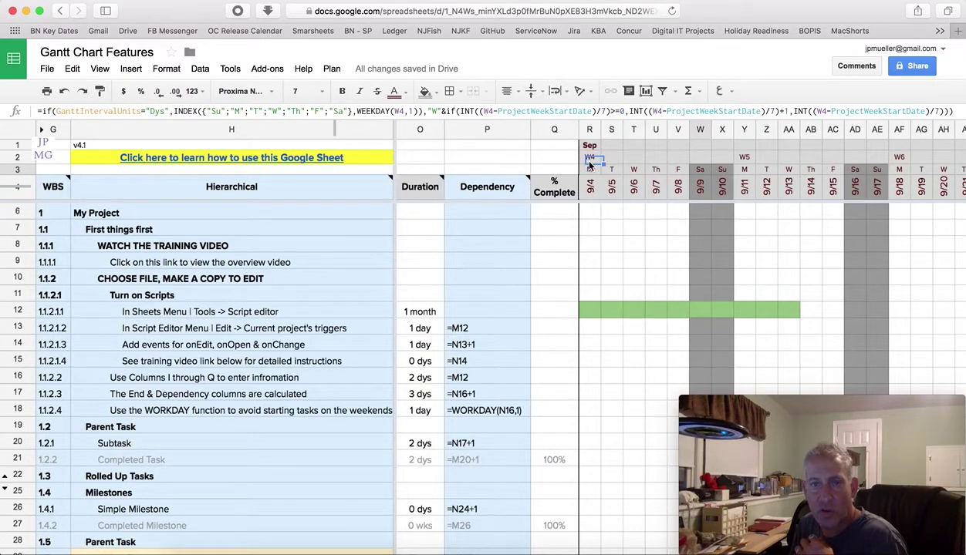
click(578, 172)
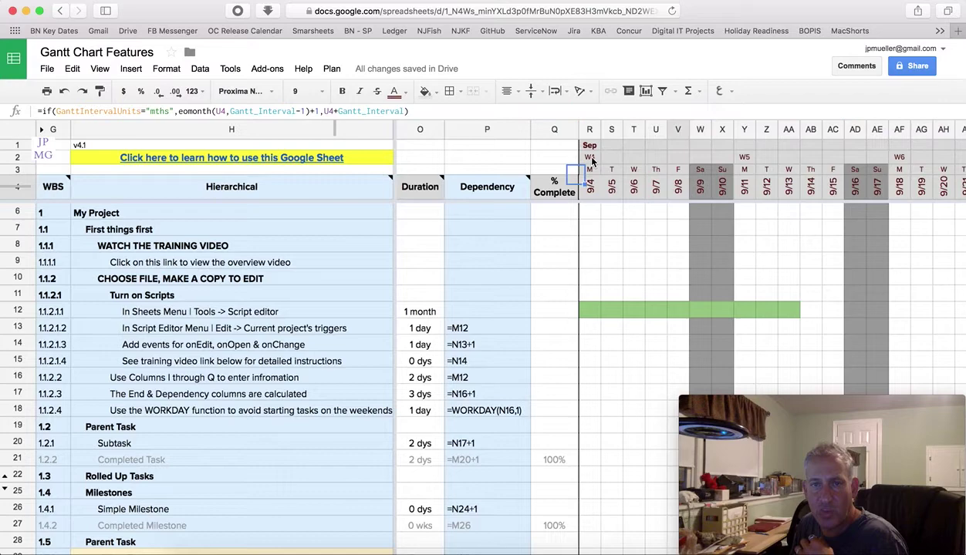
click(599, 233)
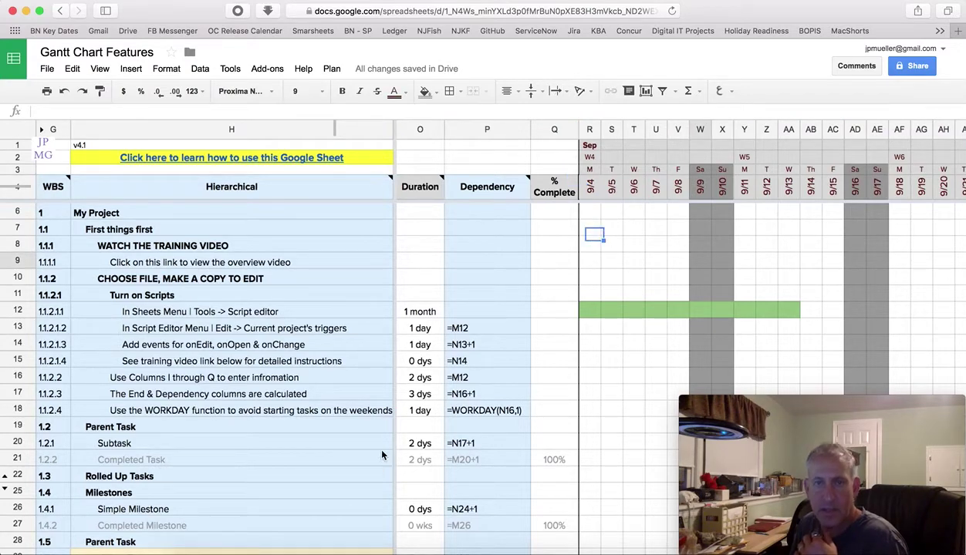
scroll(381, 455, down, 3)
scroll(381, 455, left, 1)
scroll(381, 455, up, 2)
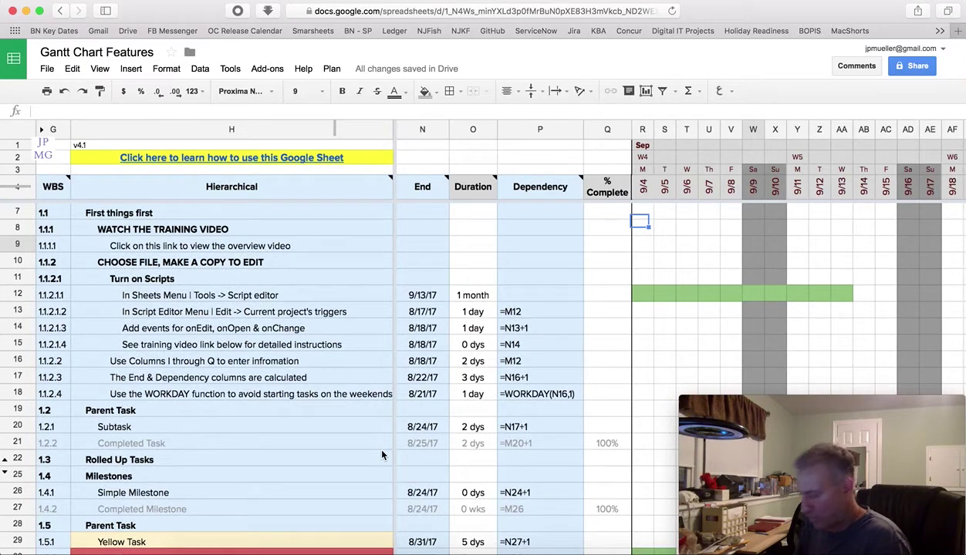
key(super+minus)
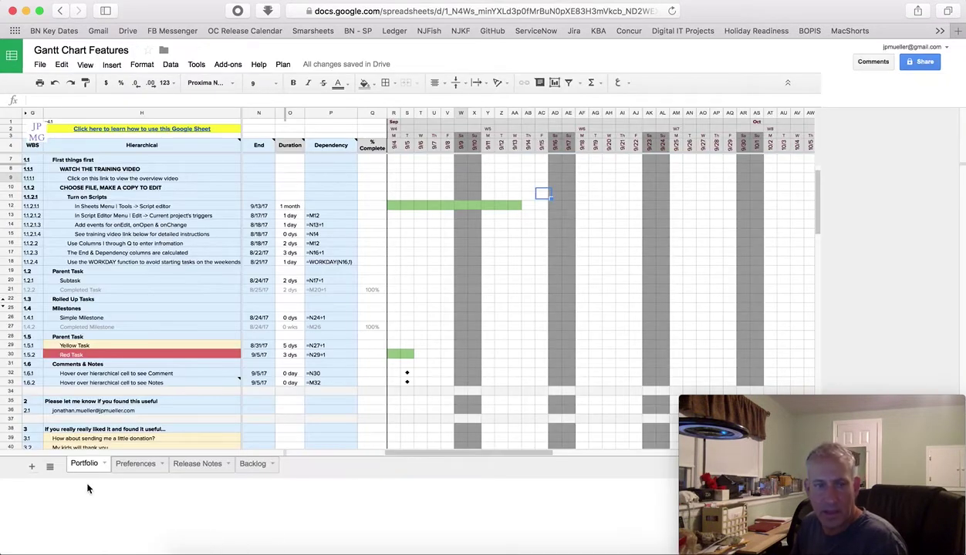
- Enter =now() as the Gantt Start Date and return to the Portfolio chart
click(140, 470)
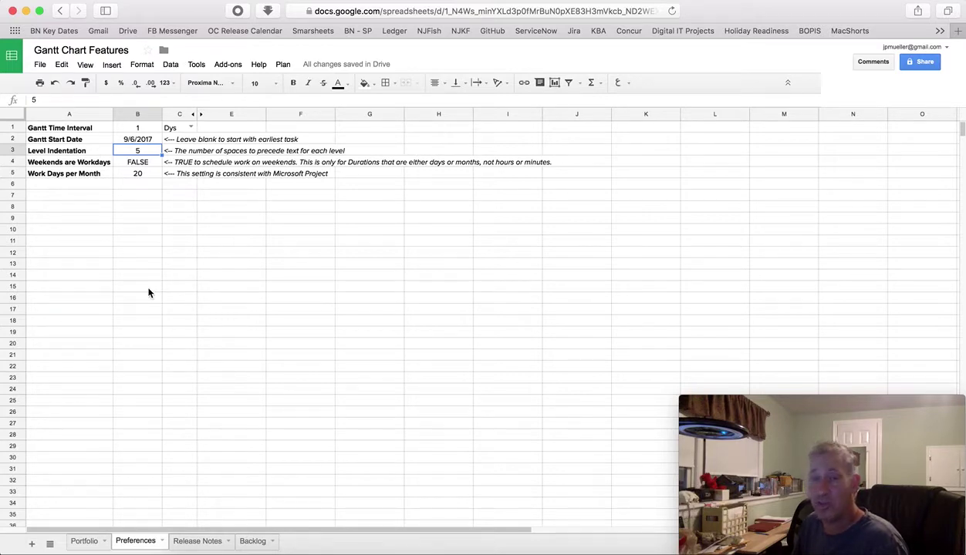
click(145, 139)
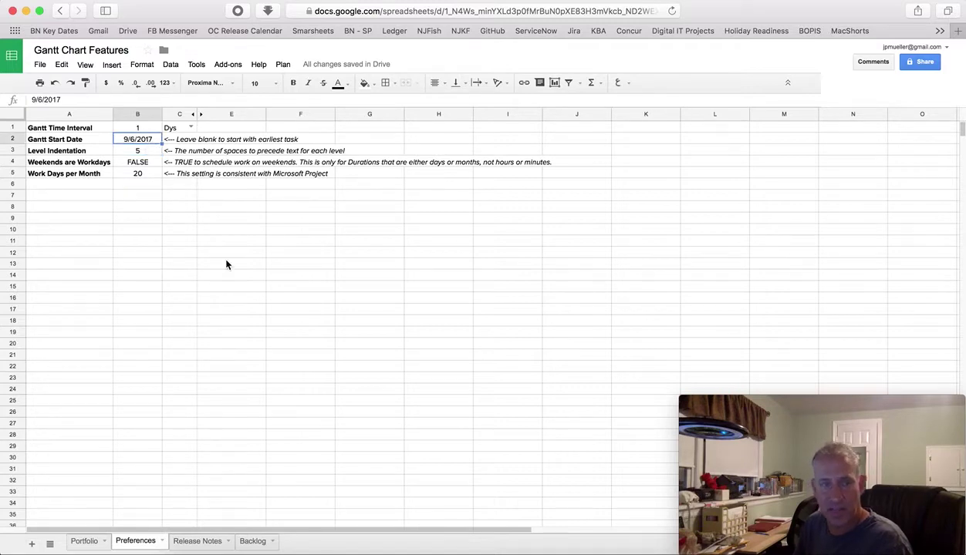
text(=now())
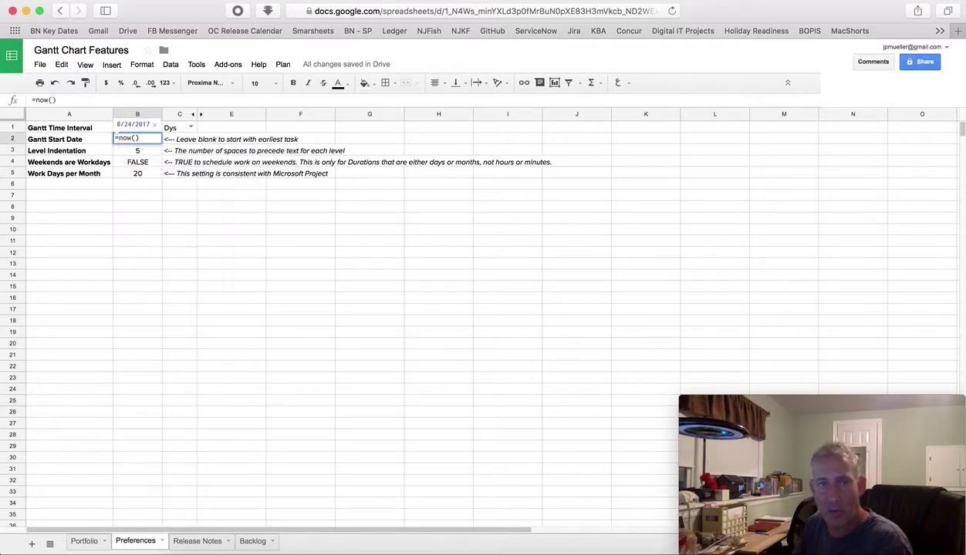
key(Return)
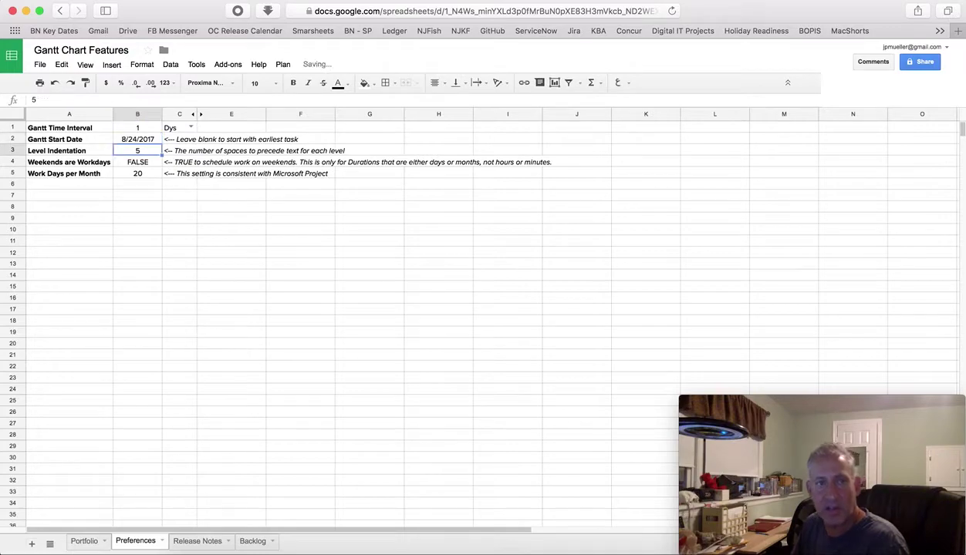
click(89, 541)
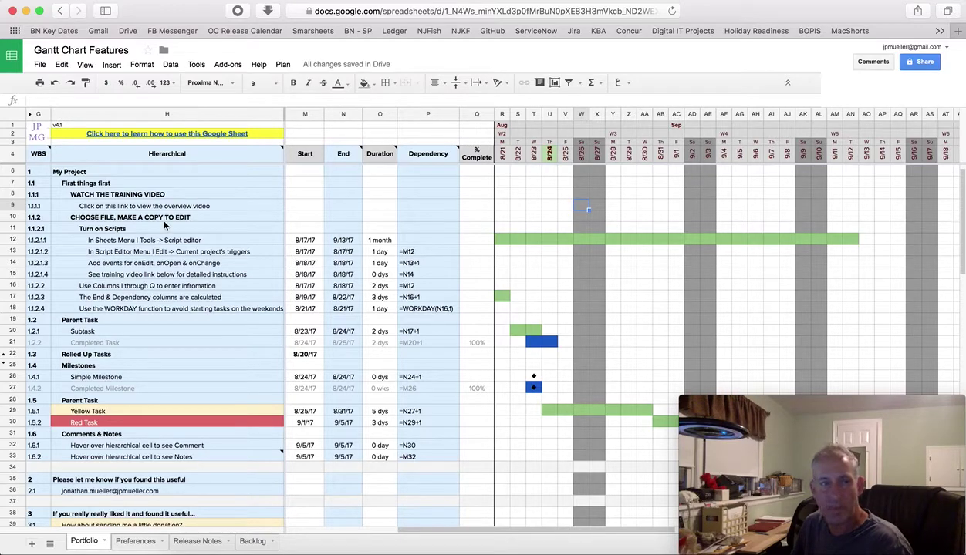
- Unhide formula row 5 between rows 4 and 6 and select it
click(12, 155)
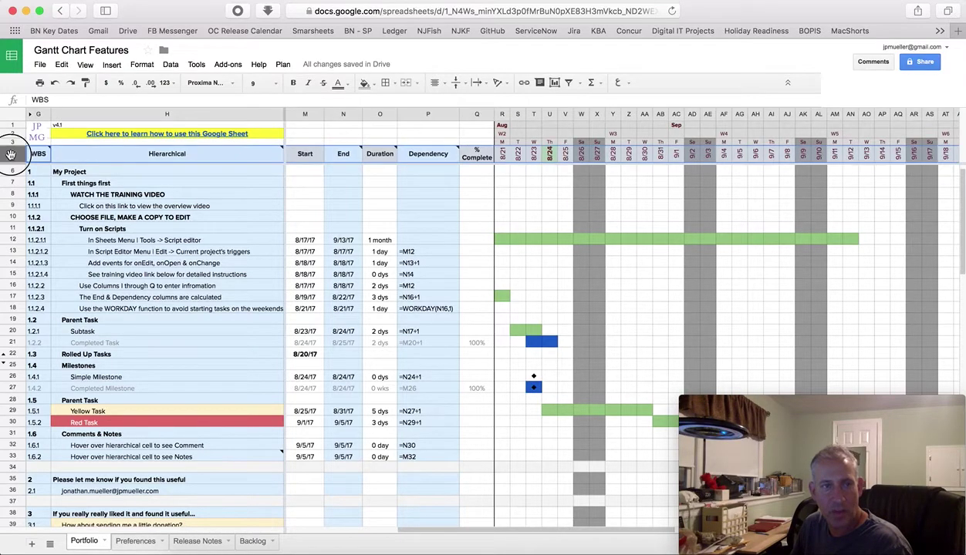
click(12, 161)
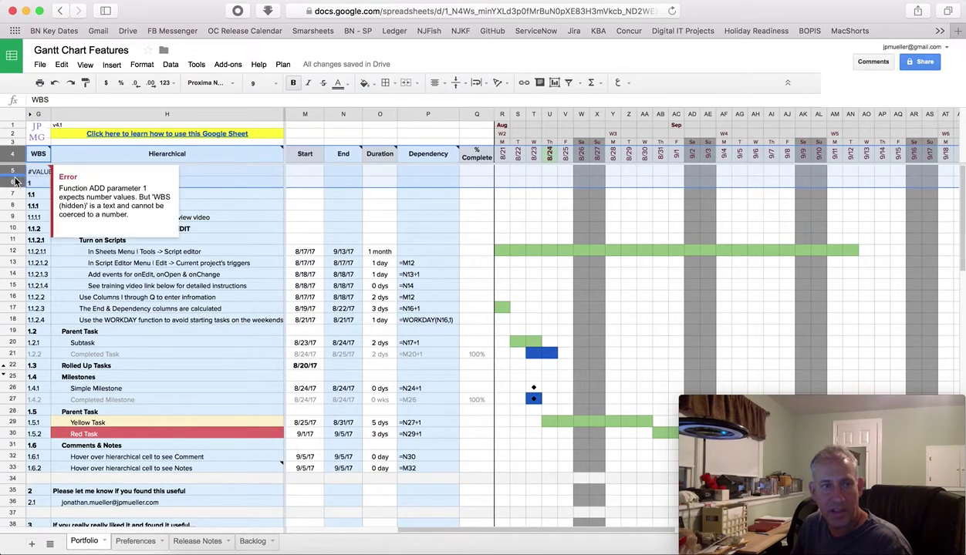
click(15, 173)
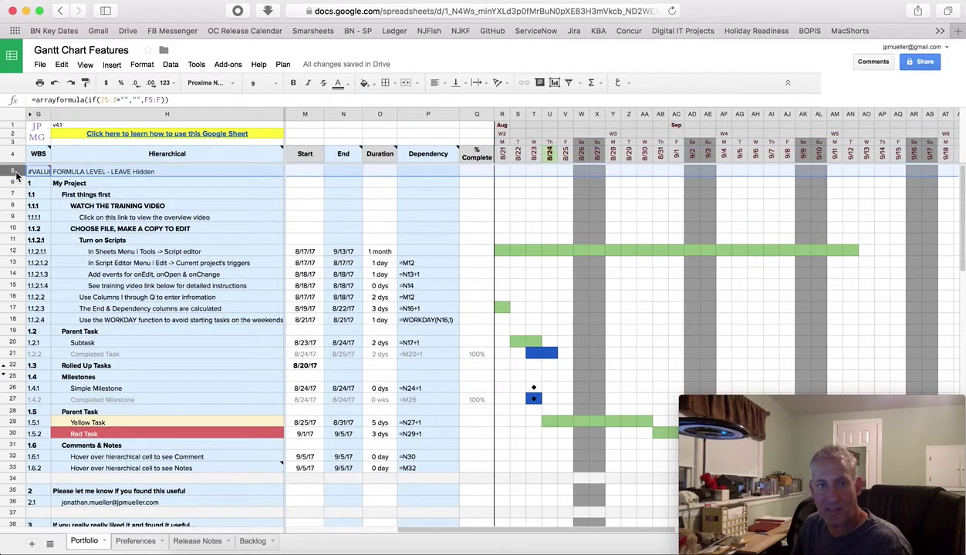
- Inspect the row 5 formulas in R5 and S5 and the milestone diamond formula in T26
click(505, 172)
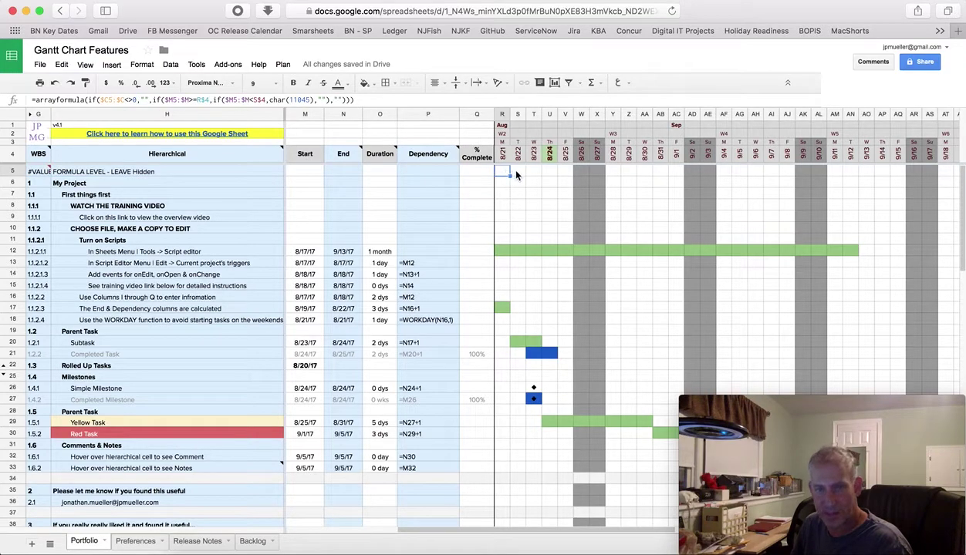
click(517, 174)
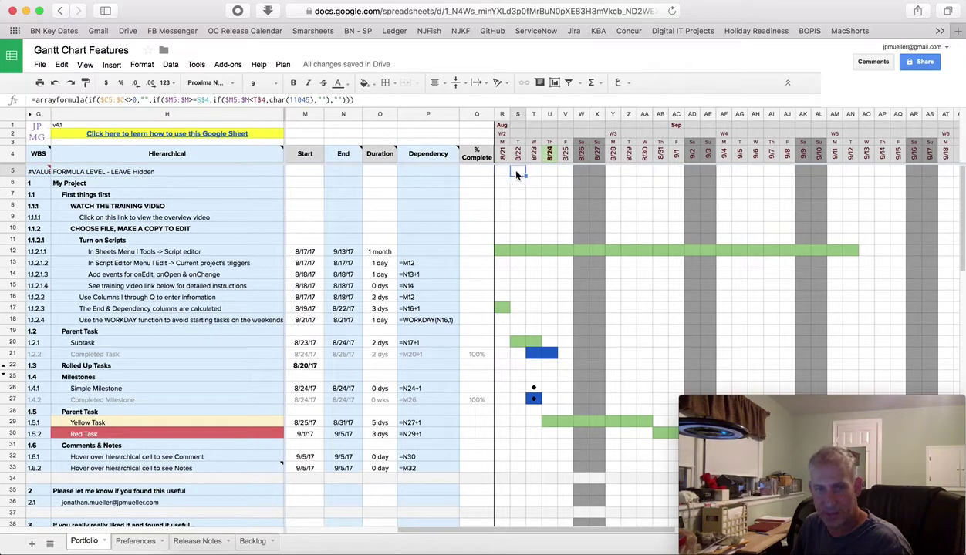
click(532, 387)
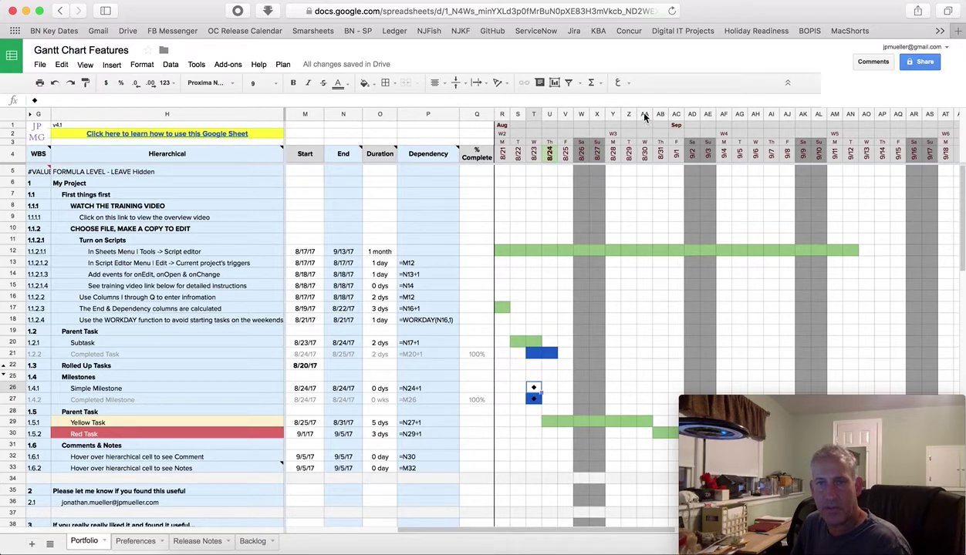
- Select columns AA through AM and insert 13 blank columns to their left
drag(645, 116, 834, 116)
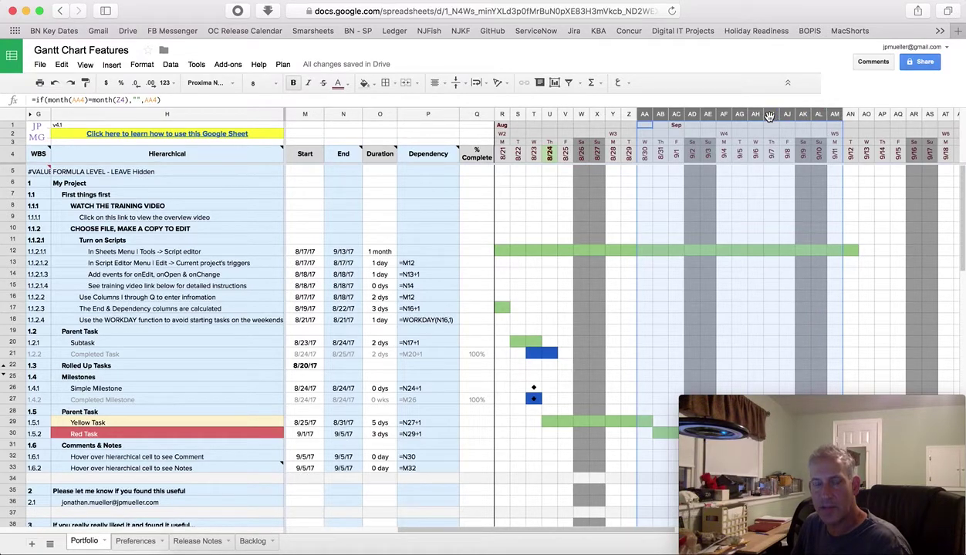
click(121, 1)
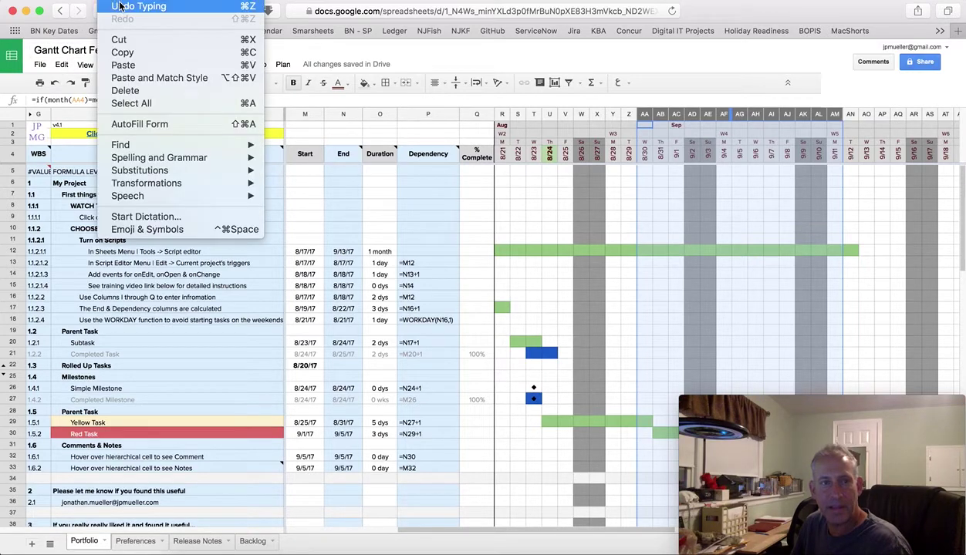
mouse_move(178, 2)
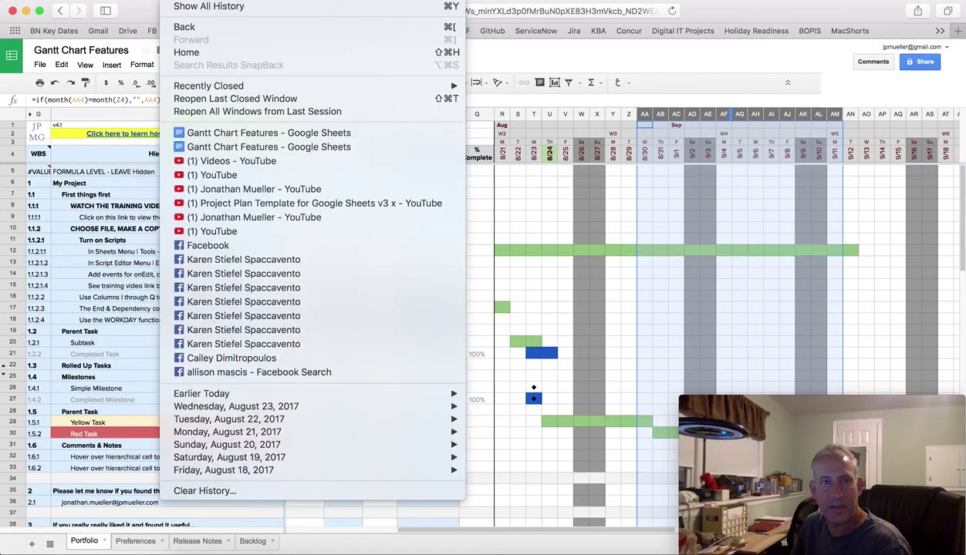
right_click(677, 115)
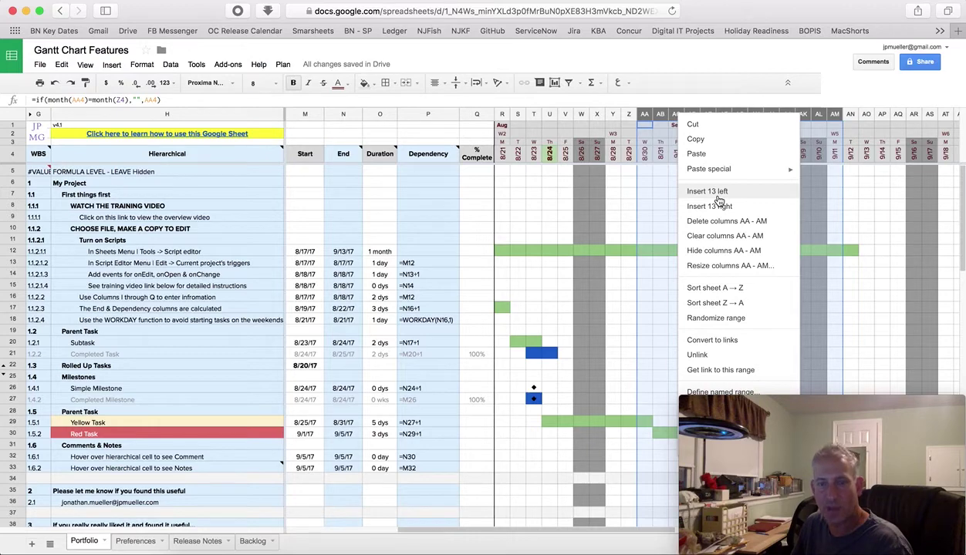
click(716, 198)
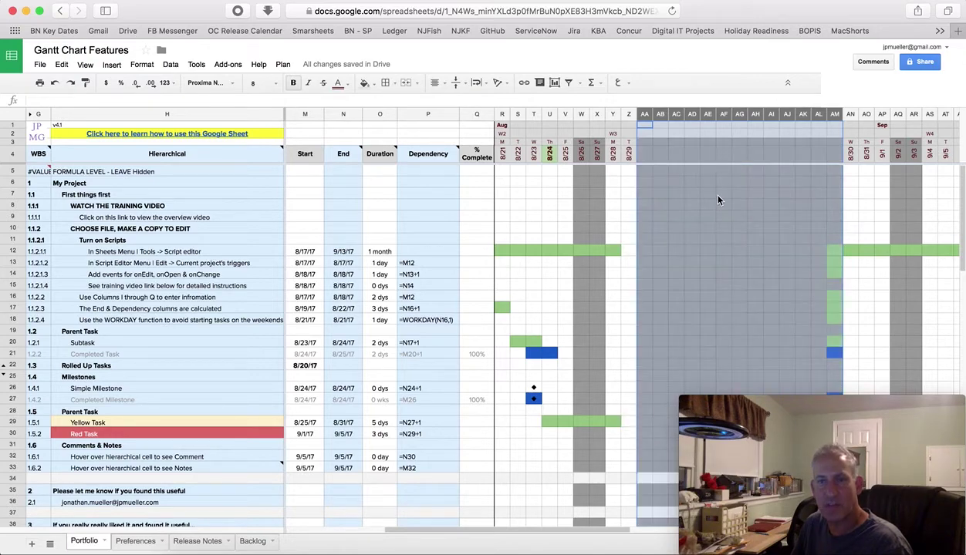
- Clear the column selection and inspect the date formula in header cell AN4
click(674, 142)
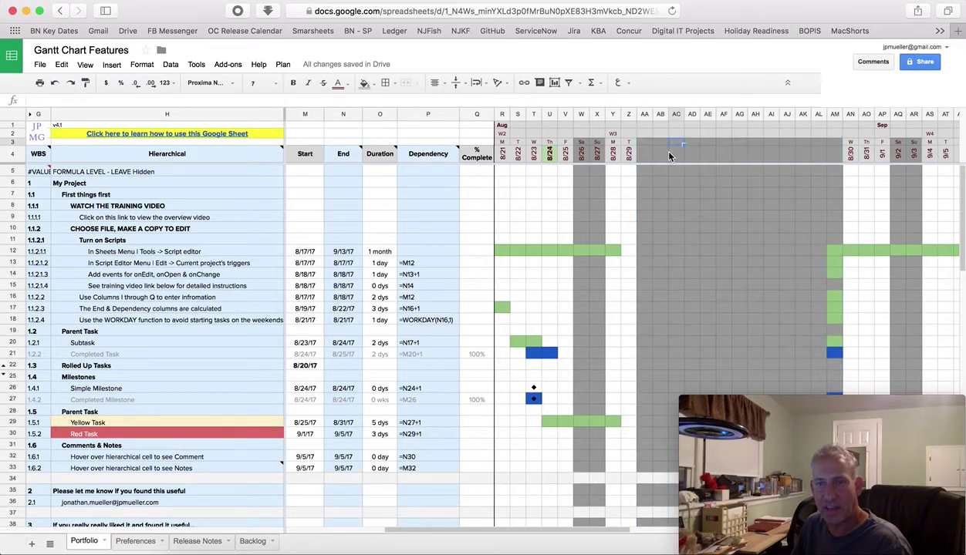
click(853, 162)
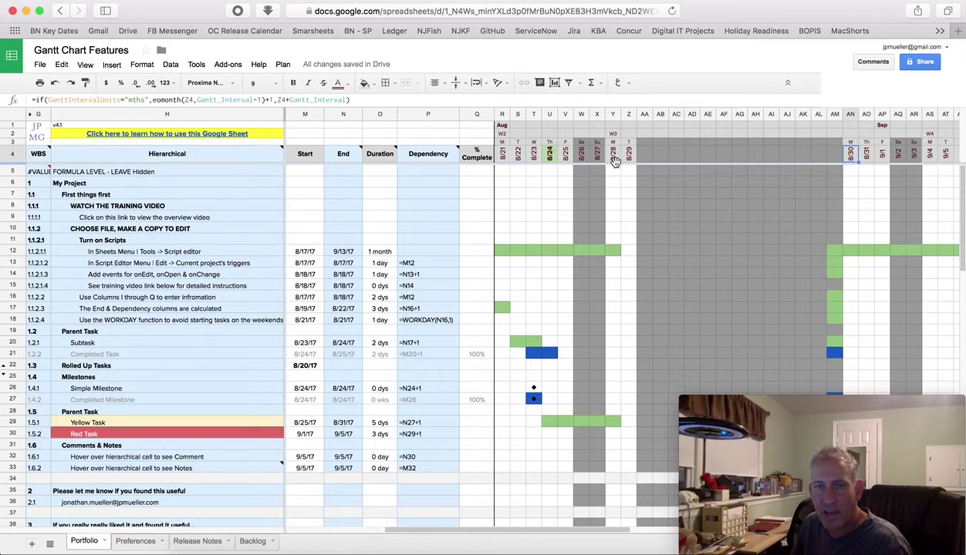
click(629, 156)
click(851, 158)
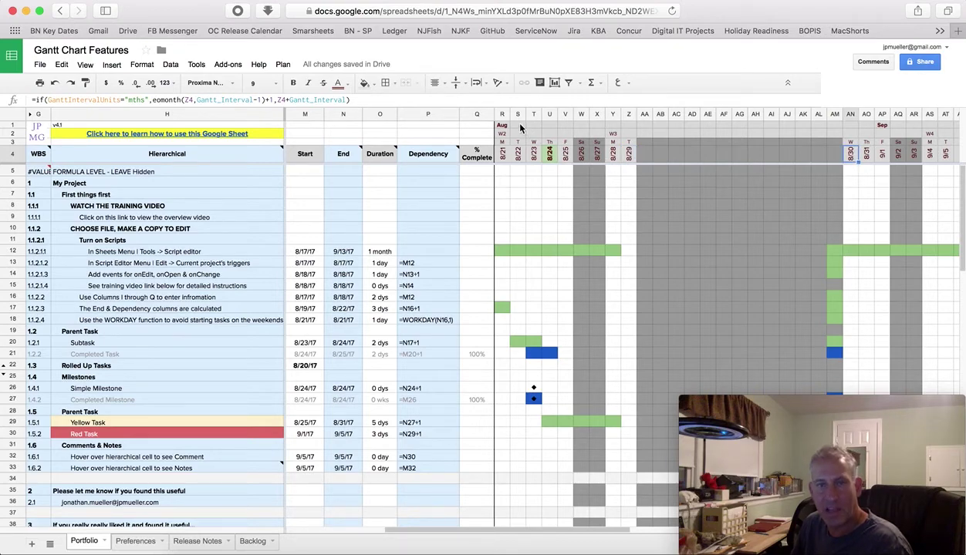
- Copy the month-label formula from S1 via Edit > Copy and dismiss the notice
click(520, 128)
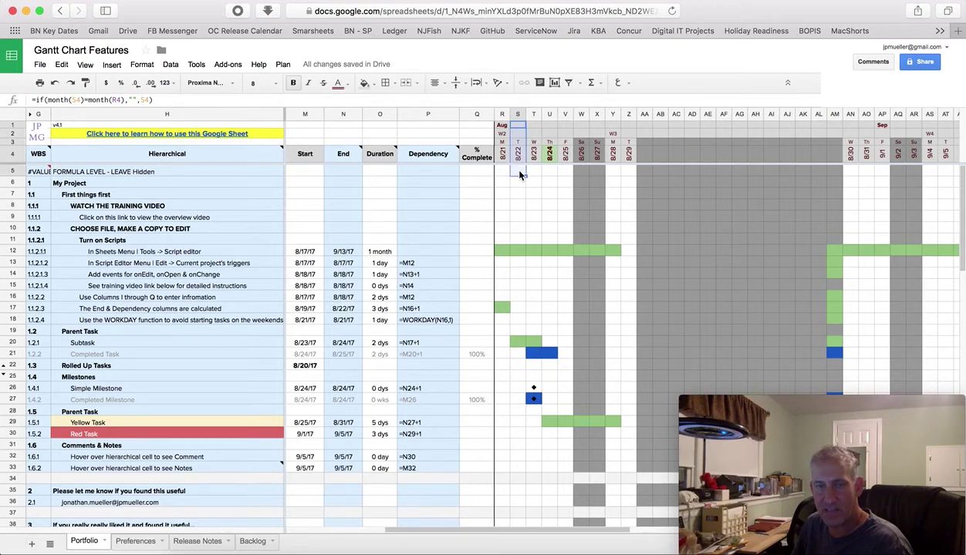
click(61, 65)
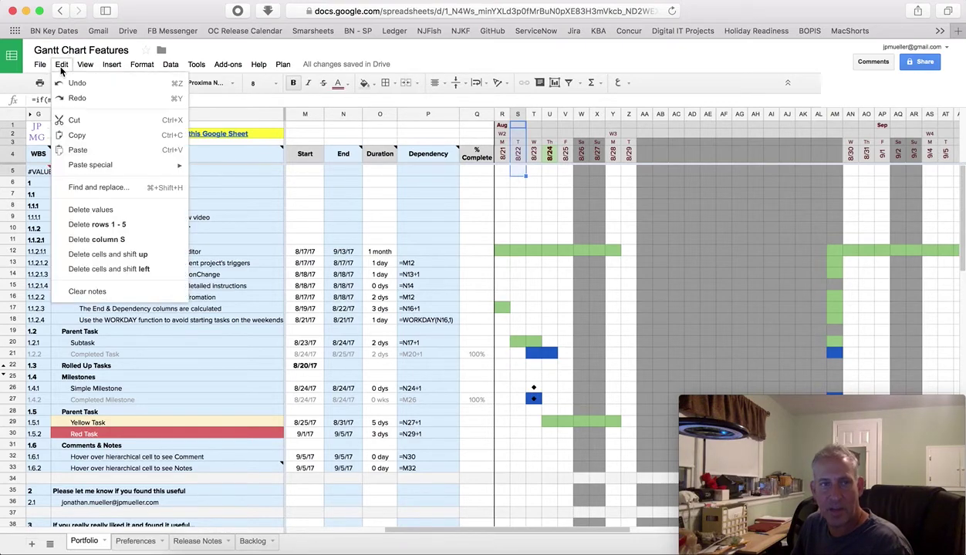
click(81, 134)
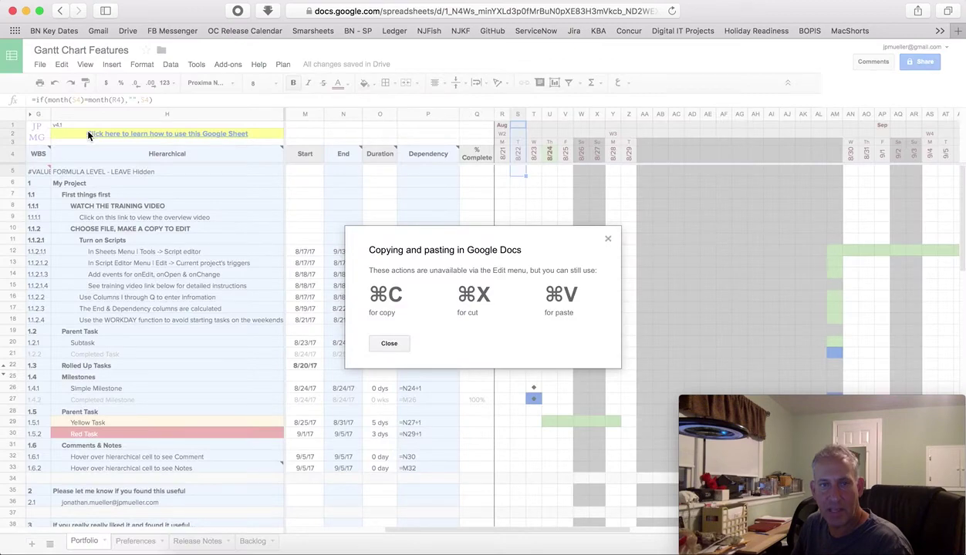
click(389, 344)
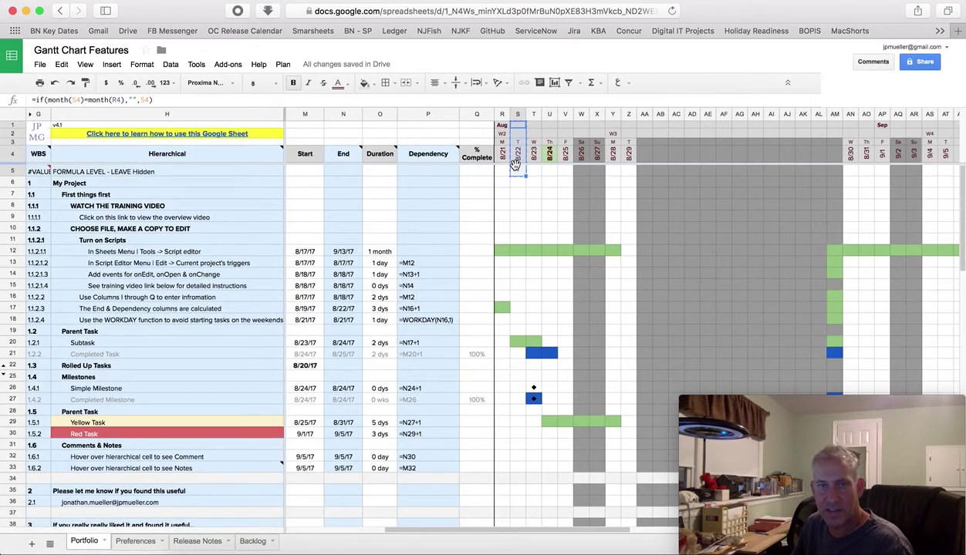
click(550, 153)
- Select S1 through CV1 and paste the formula only across that row range
click(517, 125)
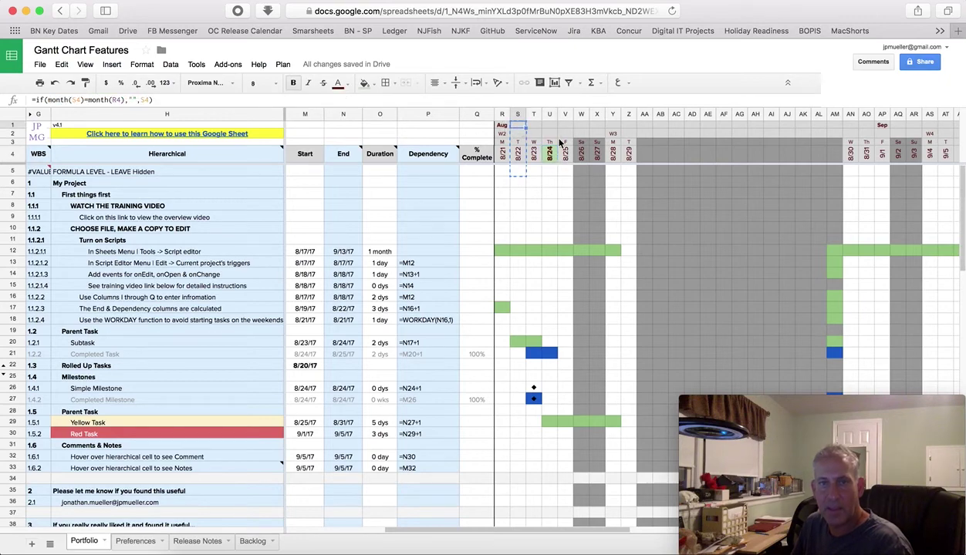
scroll(735, 154, right, 5)
scroll(736, 154, right, 20)
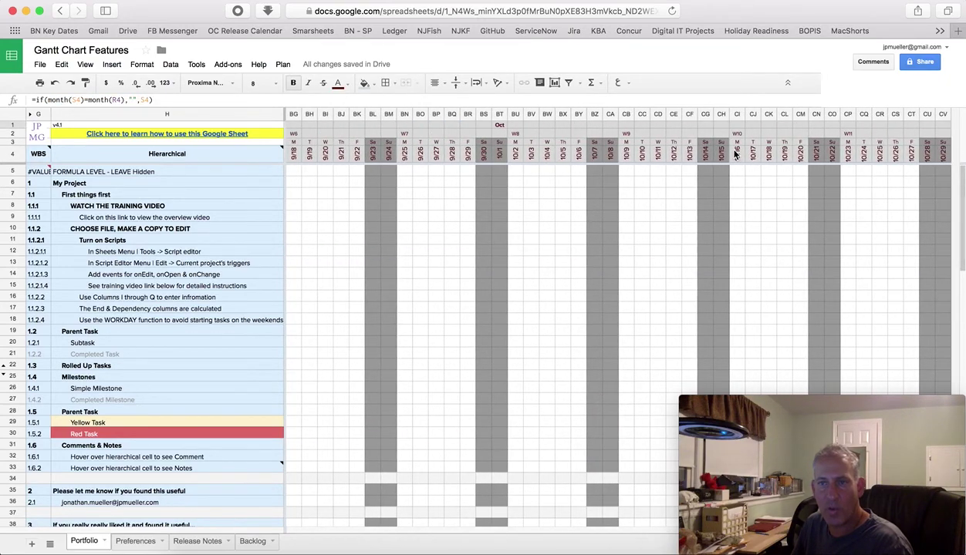
shift+click(942, 128)
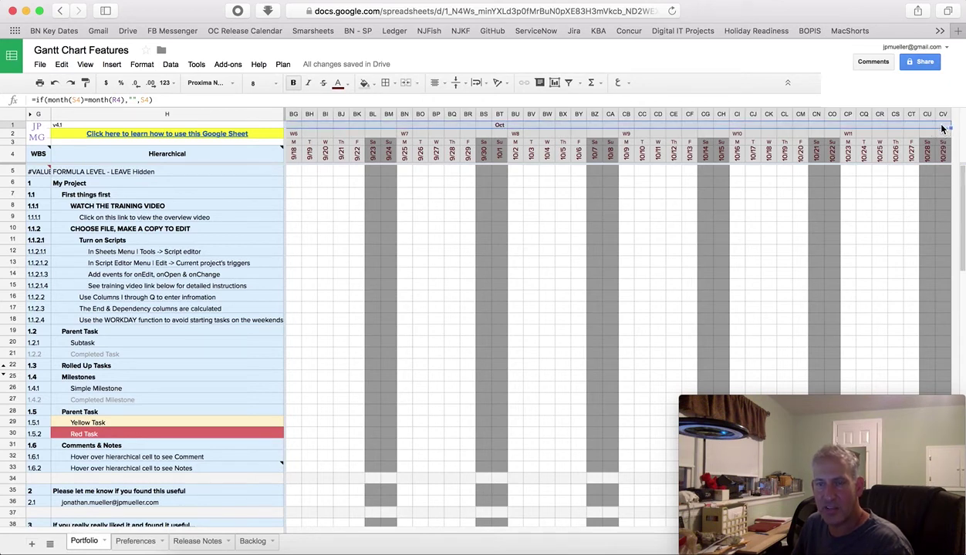
click(61, 64)
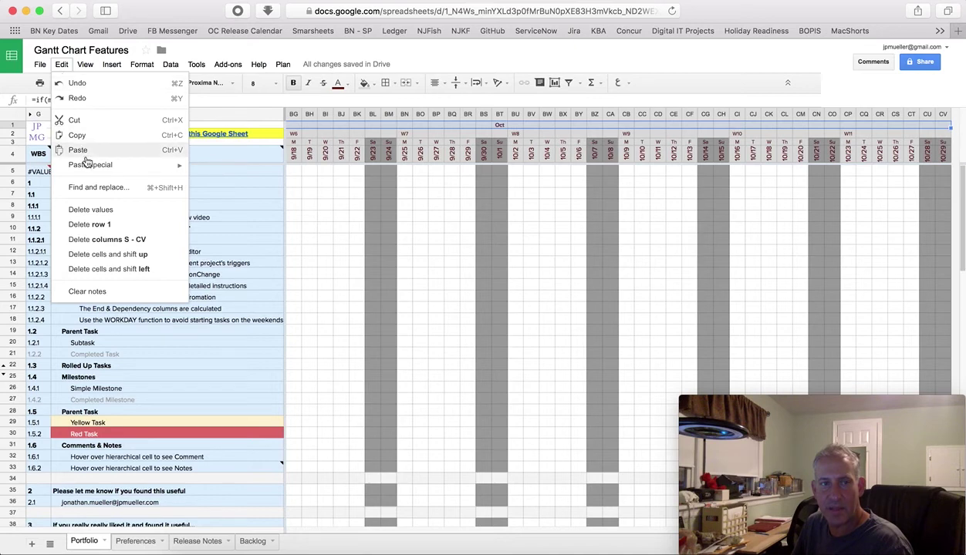
mouse_move(90, 165)
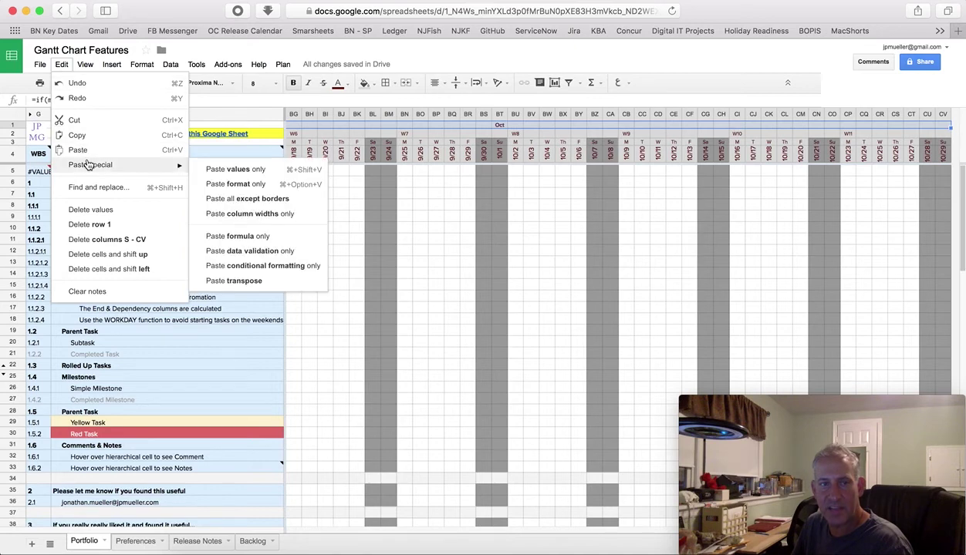
click(236, 236)
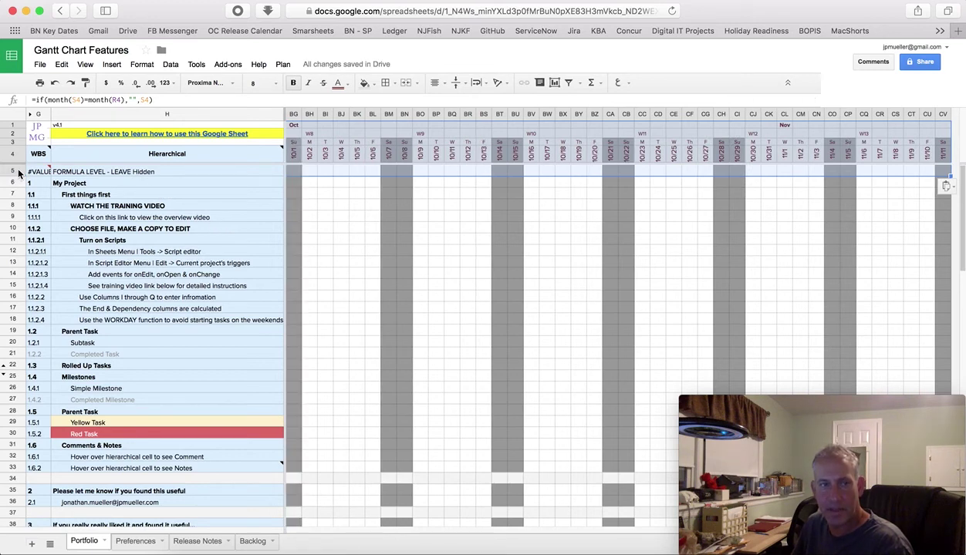
- Hide the formula row 5 in the Portfolio Gantt chart so tasks run from row 4 to row 6
click(12, 171)
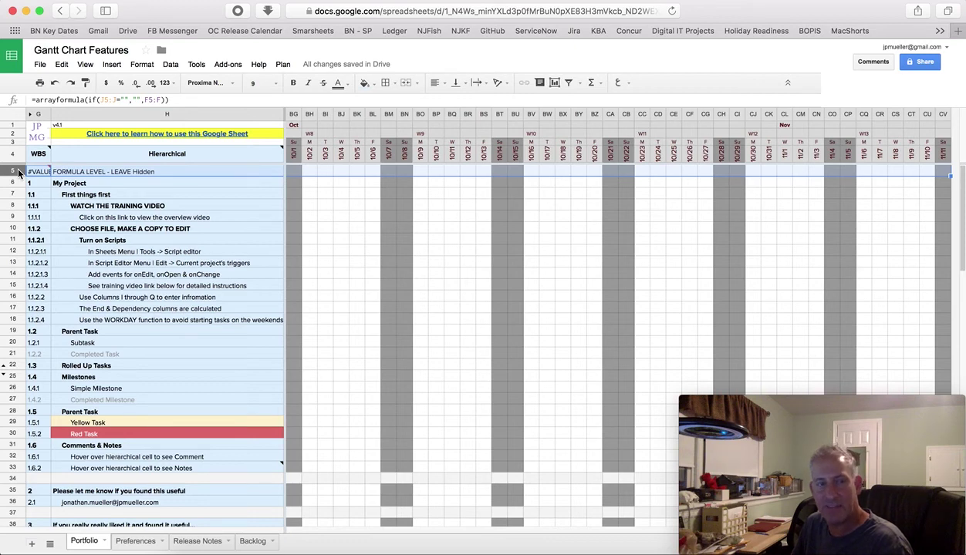
right_click(19, 173)
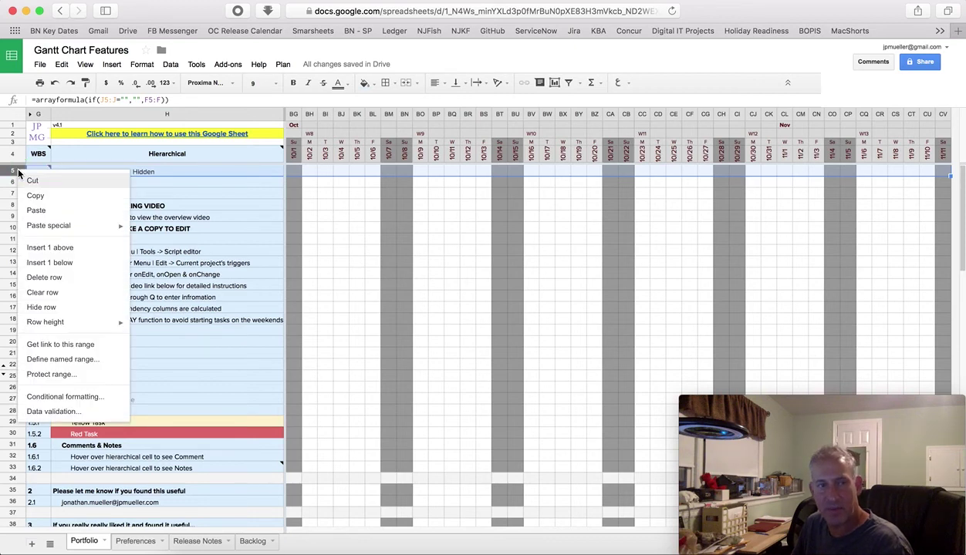
click(76, 307)
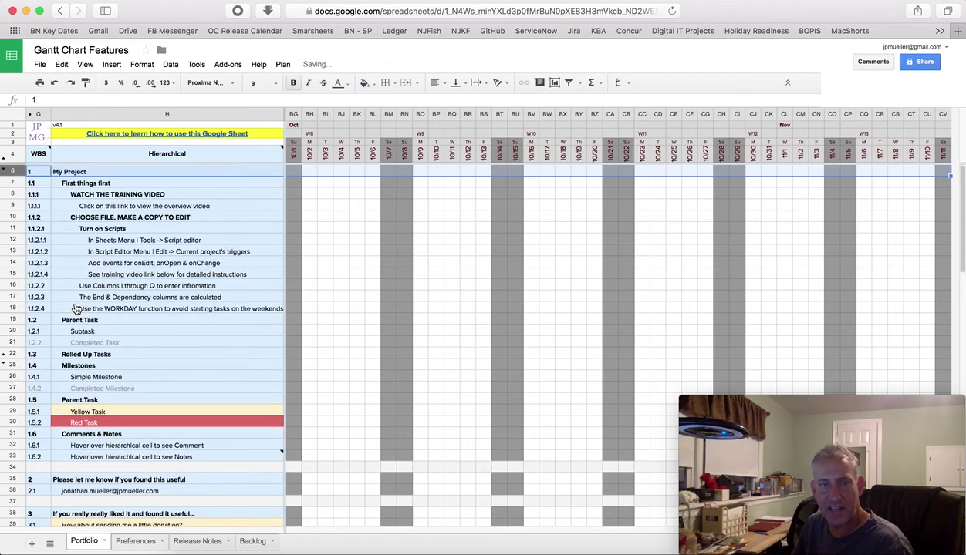
click(391, 194)
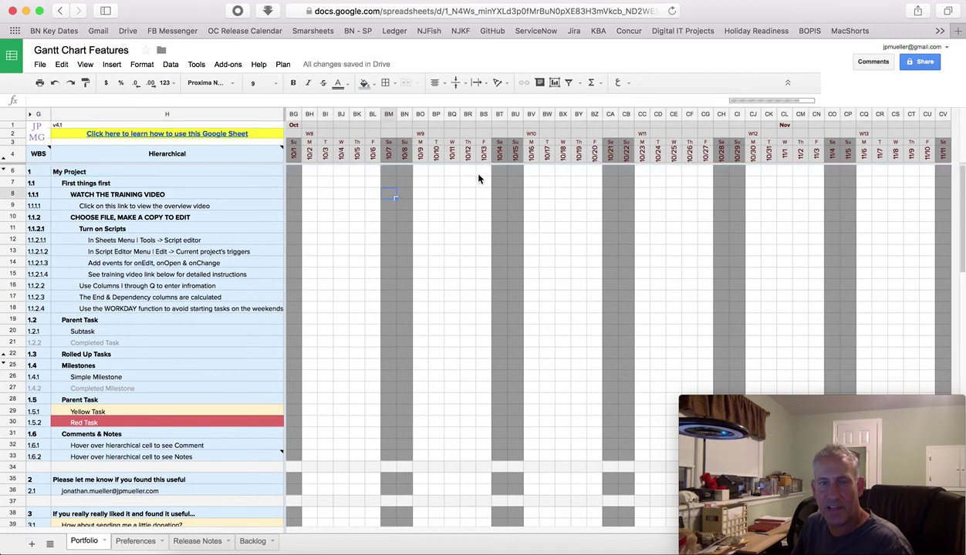
click(642, 183)
scroll(642, 183, left, 20)
scroll(642, 183, down, 1)
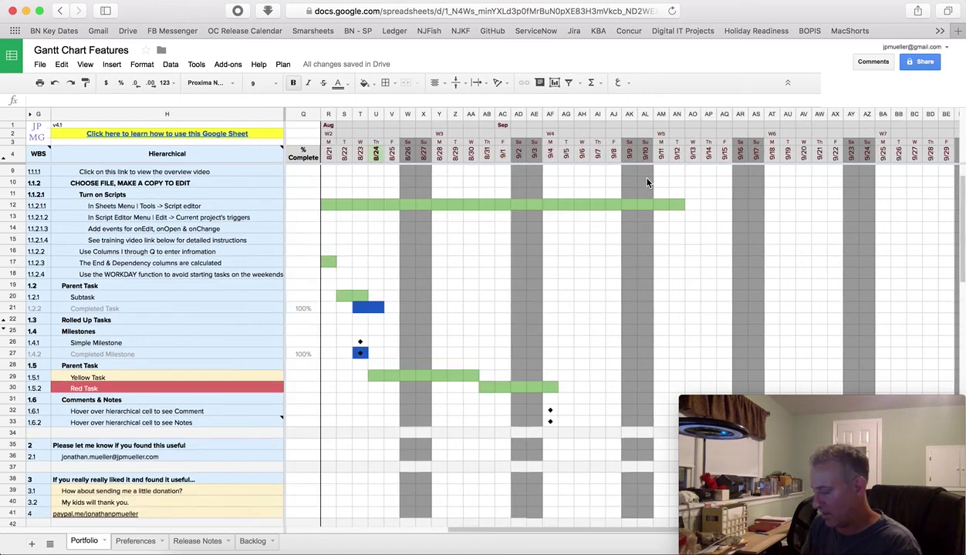
key(super+minus)
key(super+minus)
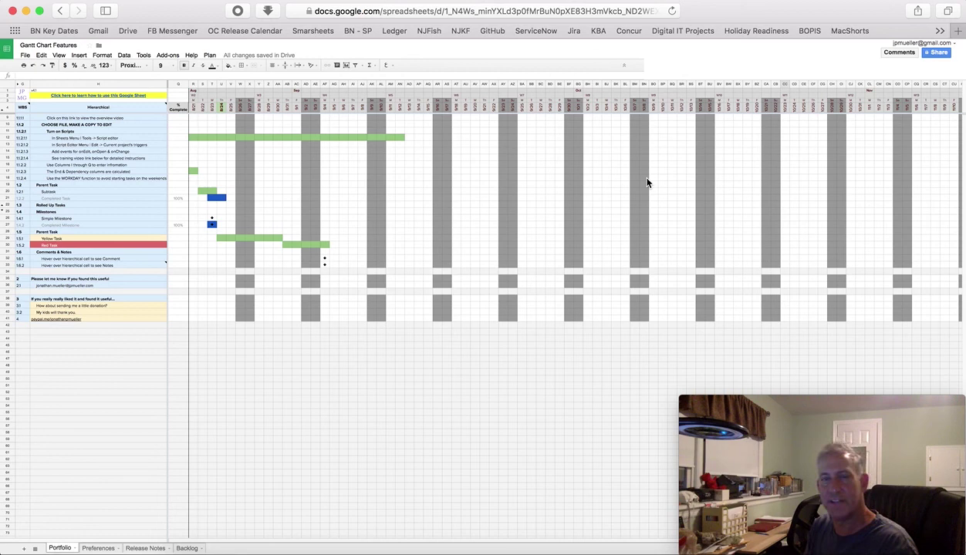
key(super+0)
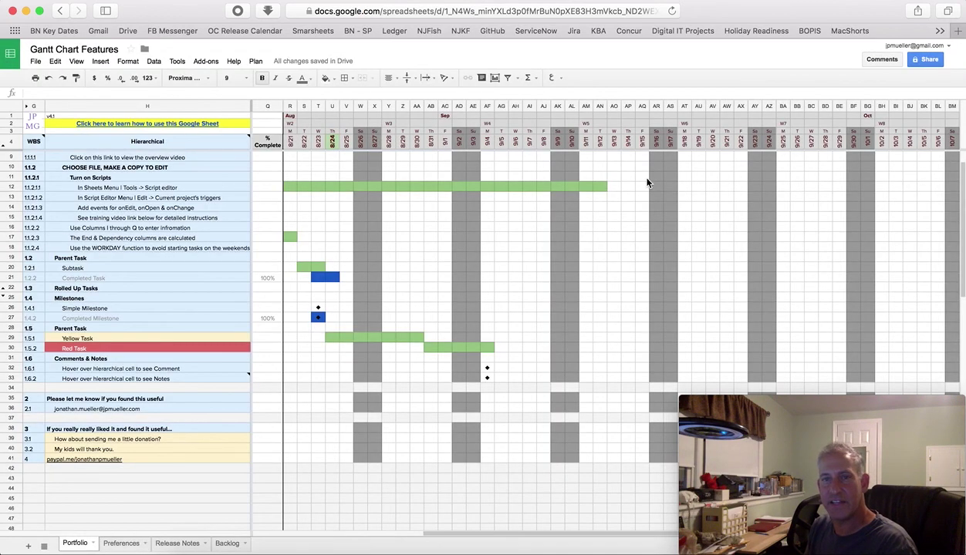
key(super+plus)
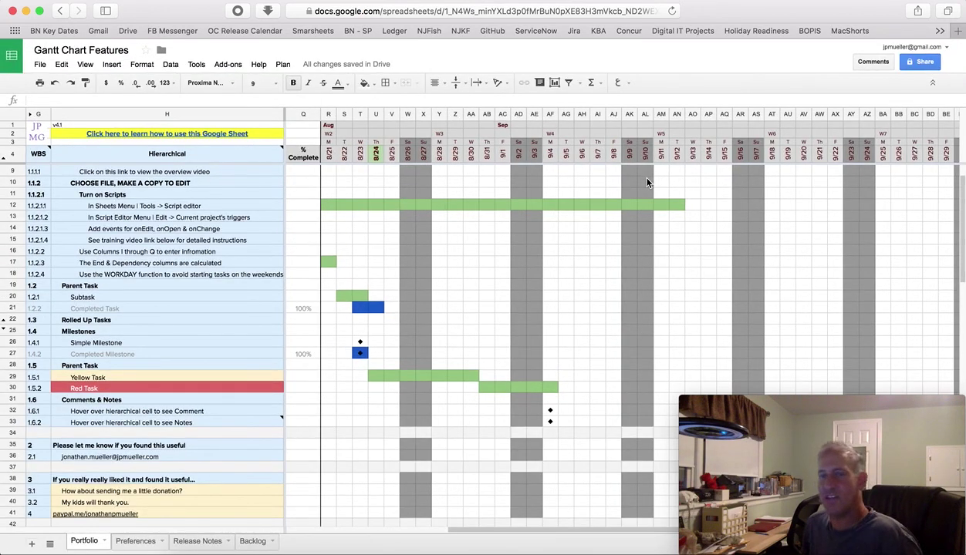